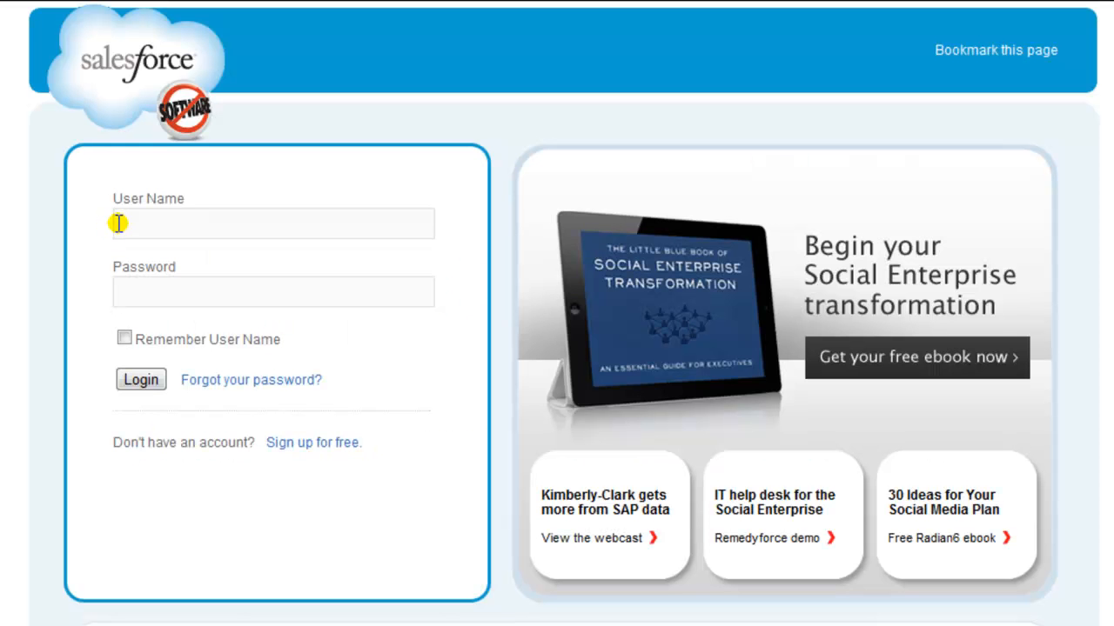
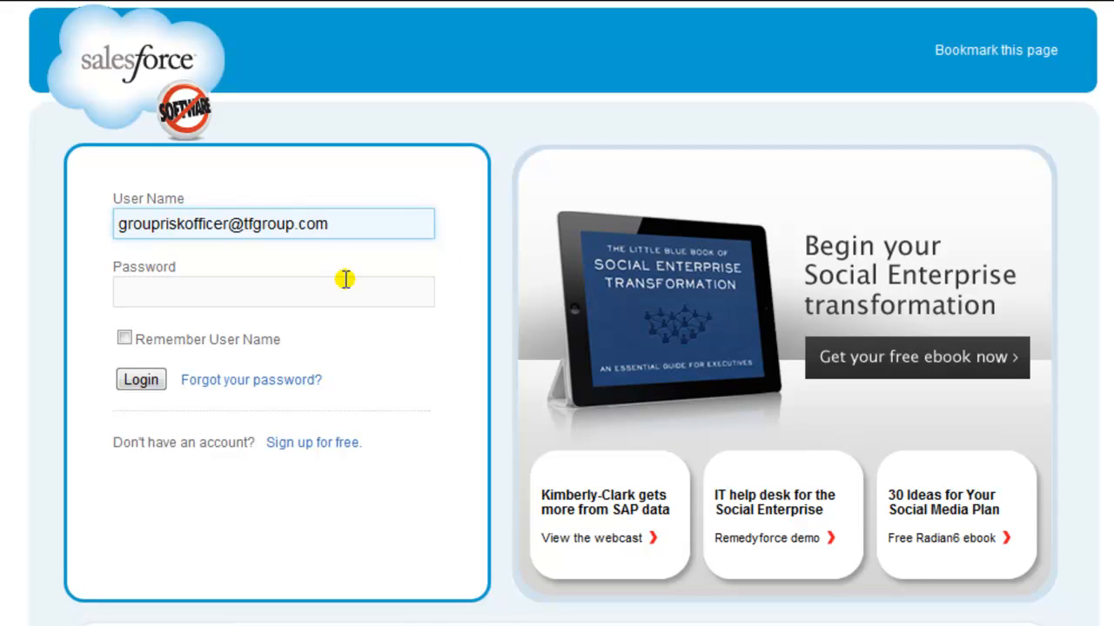
# Log in to RiskManager with the group risk officer's user name and password
pyautogui.click(132, 292)
pyautogui.write('*********')
pyautogui.click(141, 381)
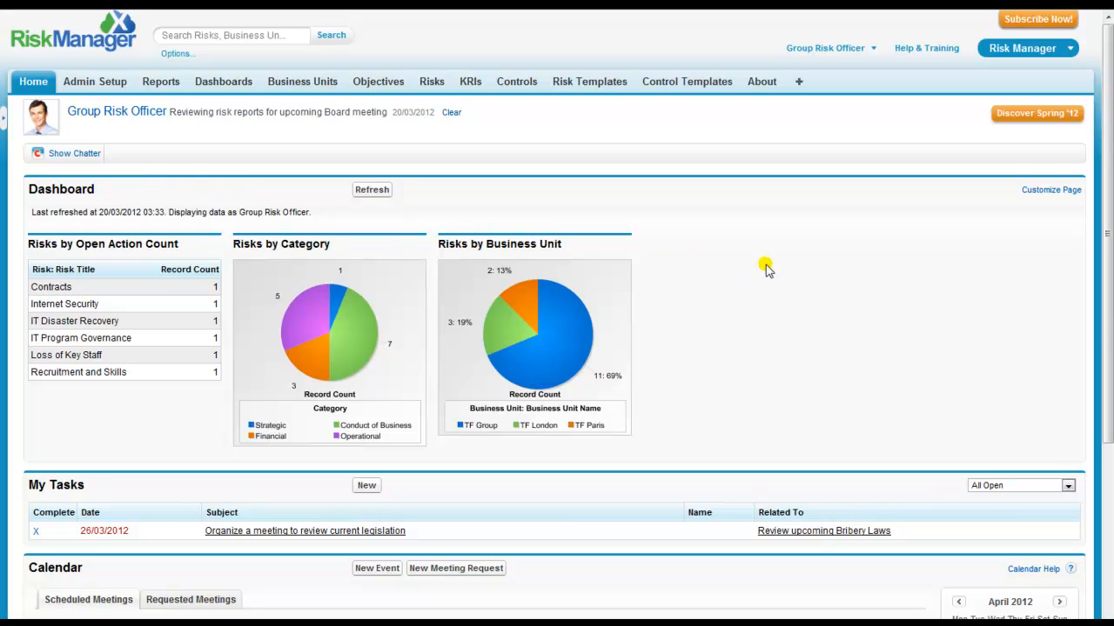
# Scroll the Home dashboard down to the tasks, calendar and Items to Approve, then back up
pyautogui.moveTo(1108, 323); pyautogui.dragTo(1103, 492)
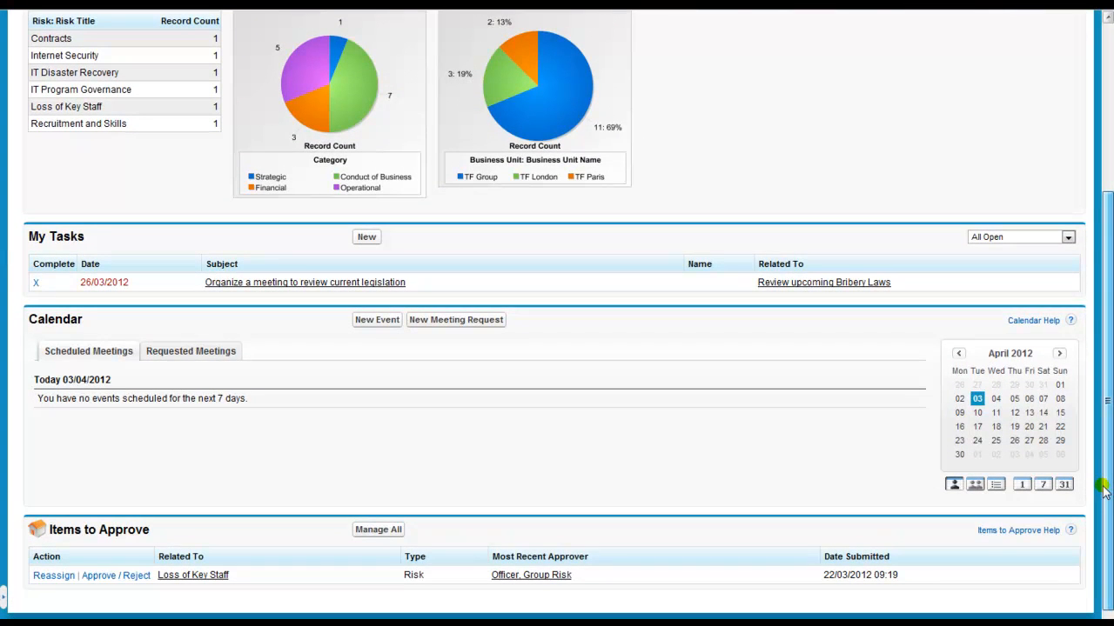
pyautogui.moveTo(1104, 492); pyautogui.dragTo(1103, 492)
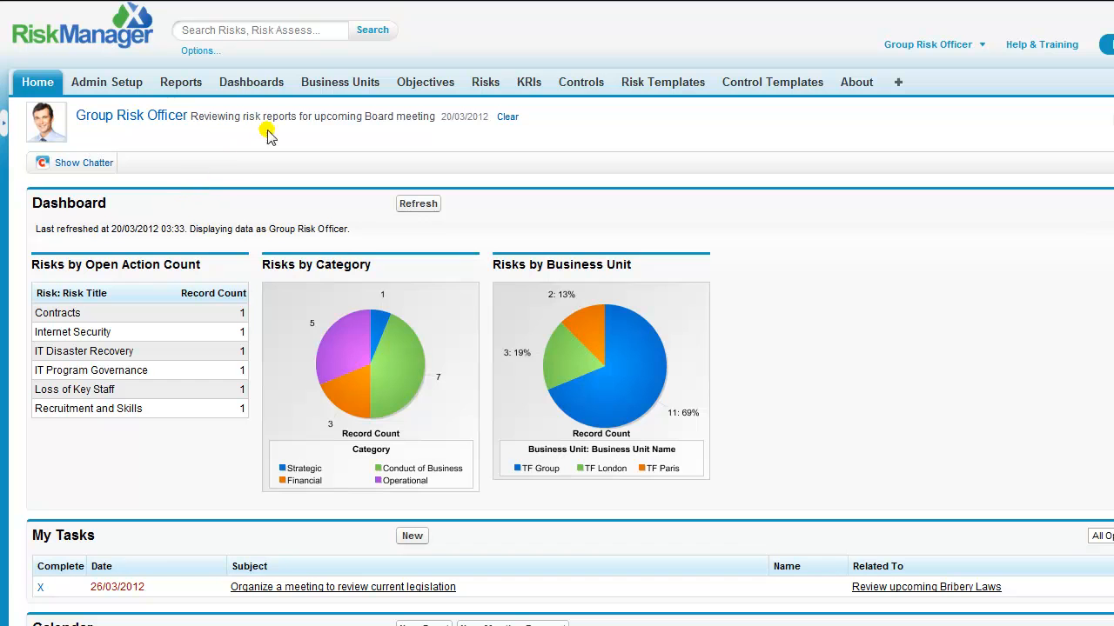
# Open the TF Group record from the All business units list and check its Risk Assessments and Controls
pyautogui.click(324, 87)
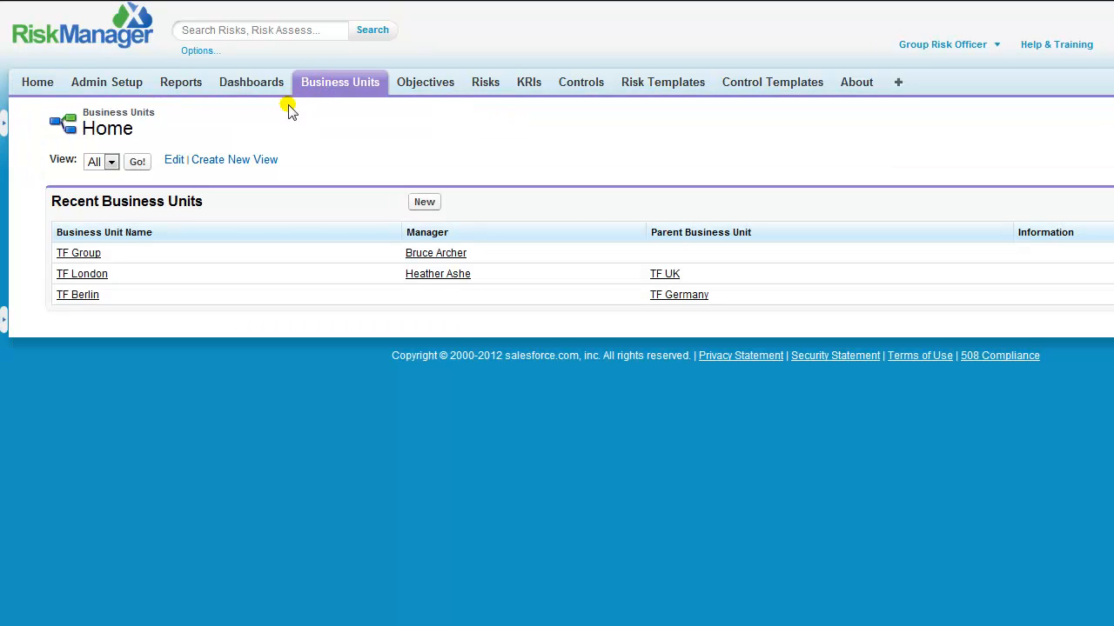
pyautogui.click(137, 160)
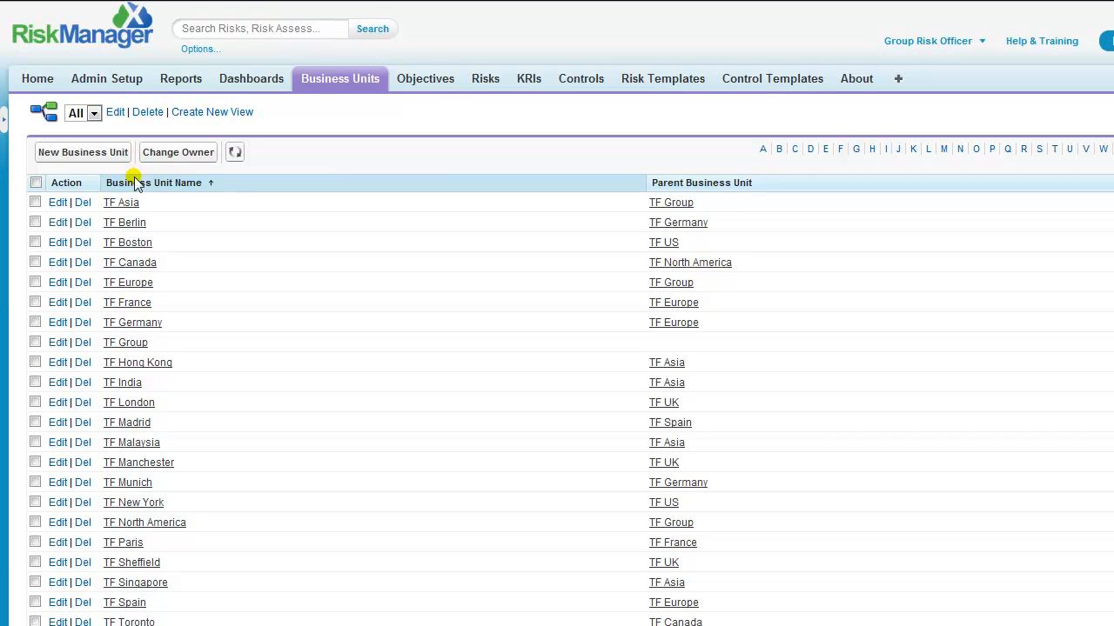
pyautogui.click(126, 343)
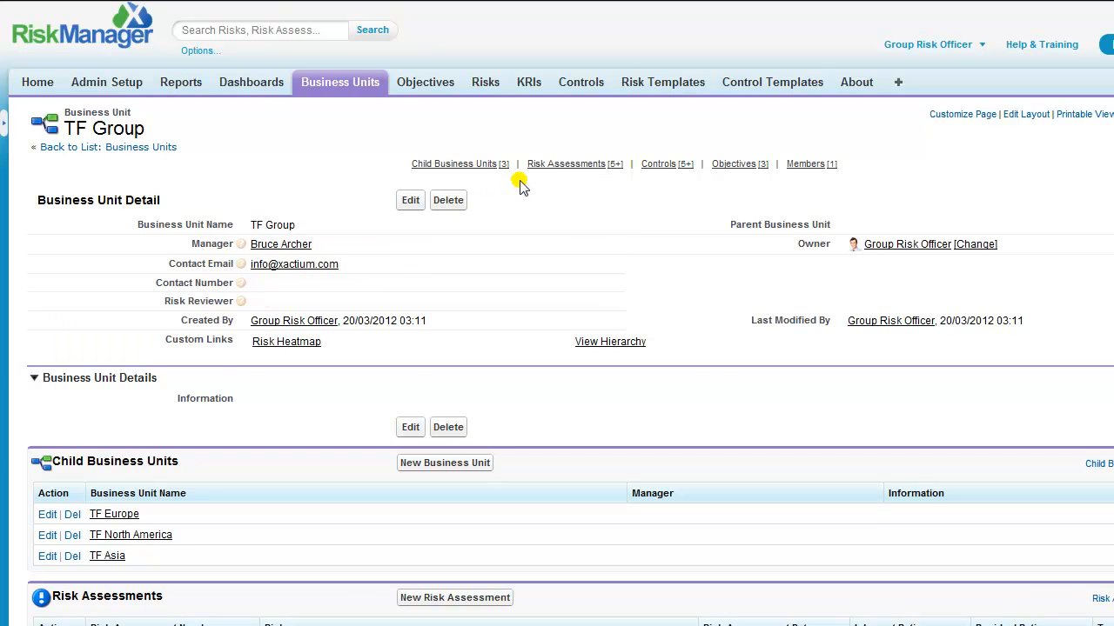
pyautogui.moveTo(539, 170)
pyautogui.moveTo(664, 172)
# Show the business unit hierarchy chart and open the TF London node
pyautogui.click(611, 344)
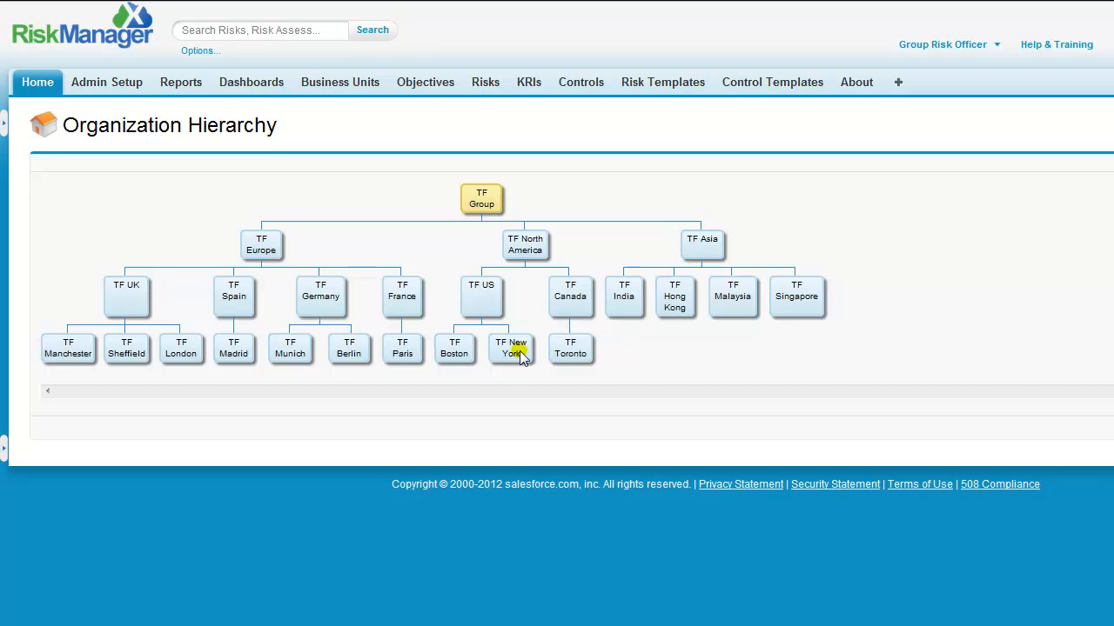
pyautogui.click(178, 352)
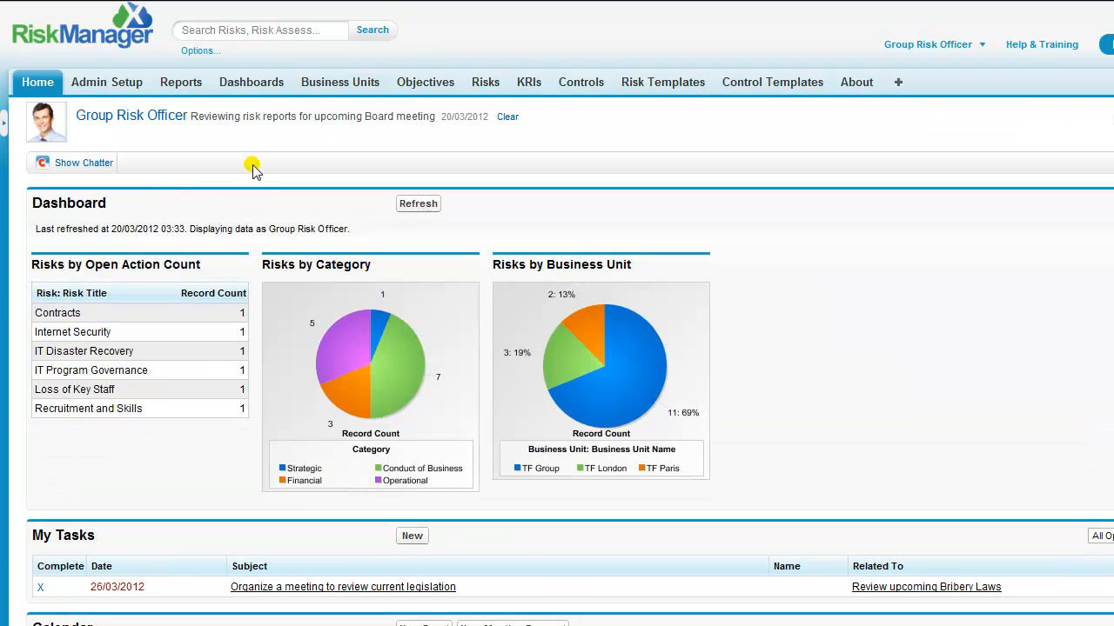
# Switch the risks list to the Conduct of Business Risks view and open Bribery and Corruption
pyautogui.click(484, 84)
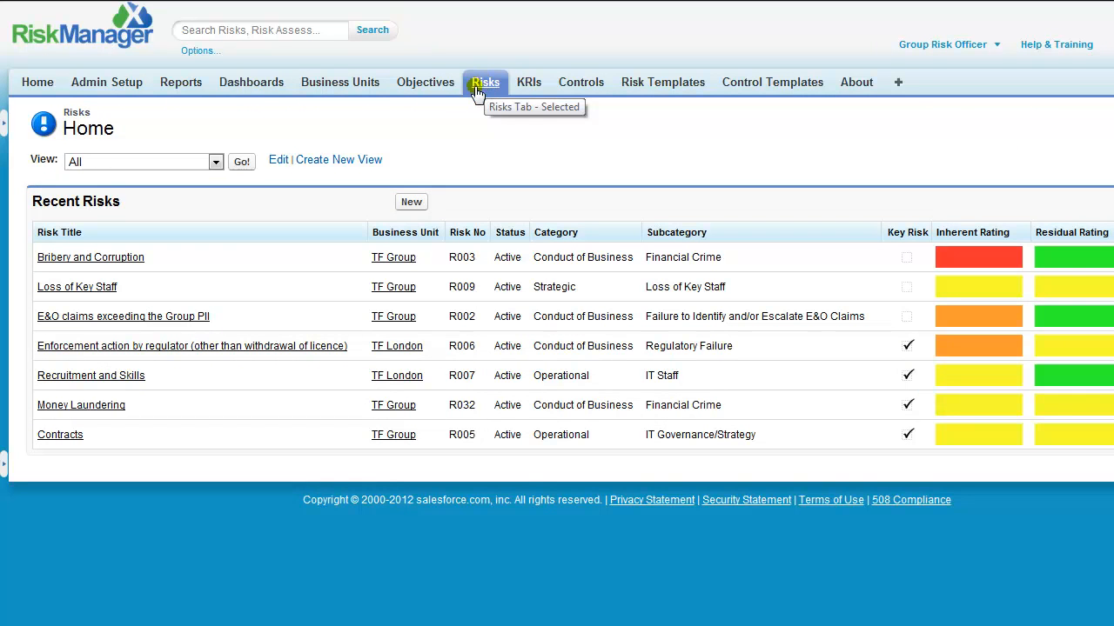
pyautogui.click(243, 163)
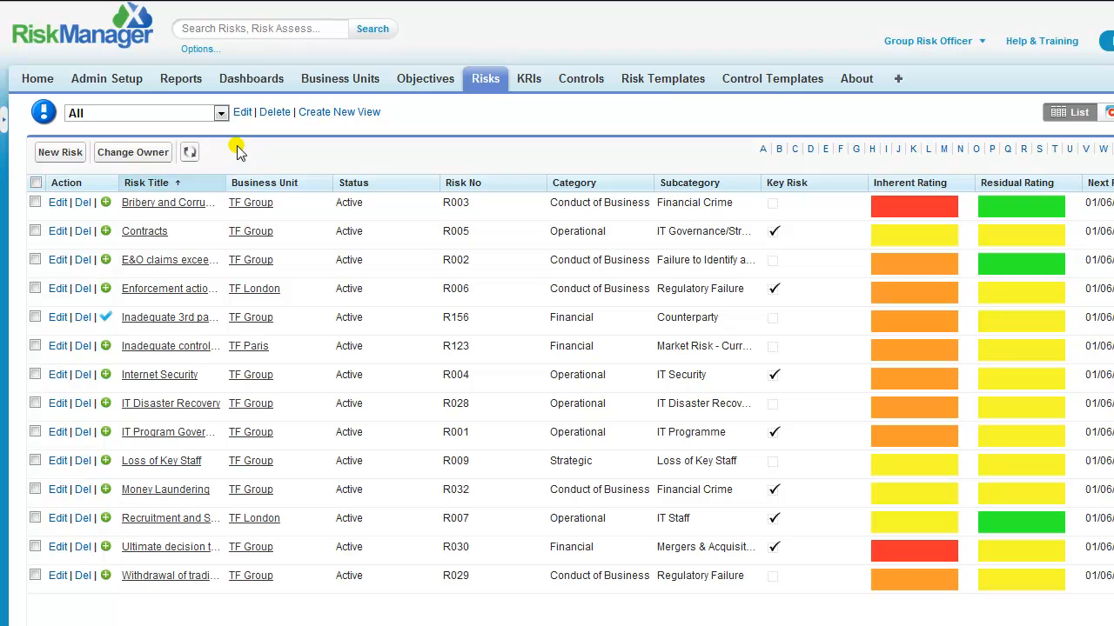
pyautogui.click(221, 115)
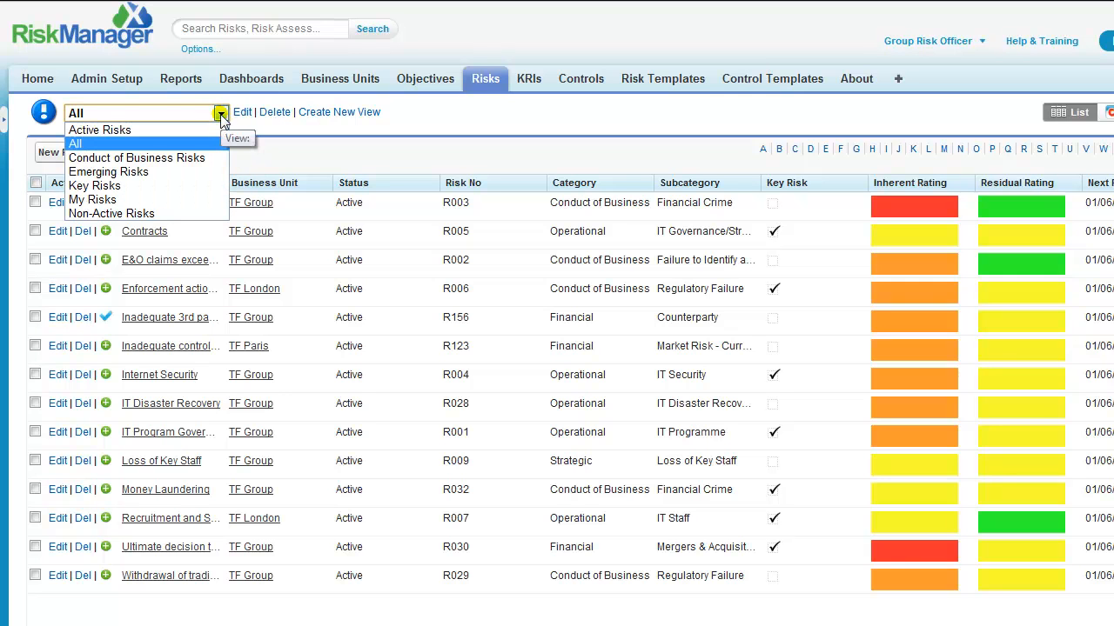
pyautogui.click(200, 158)
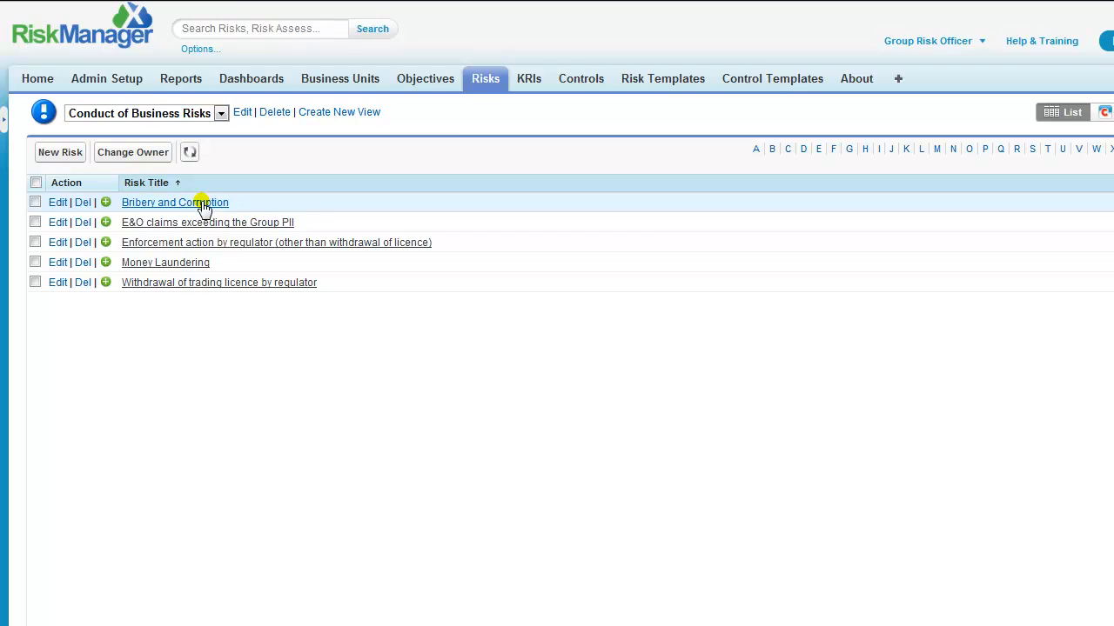
pyautogui.click(202, 203)
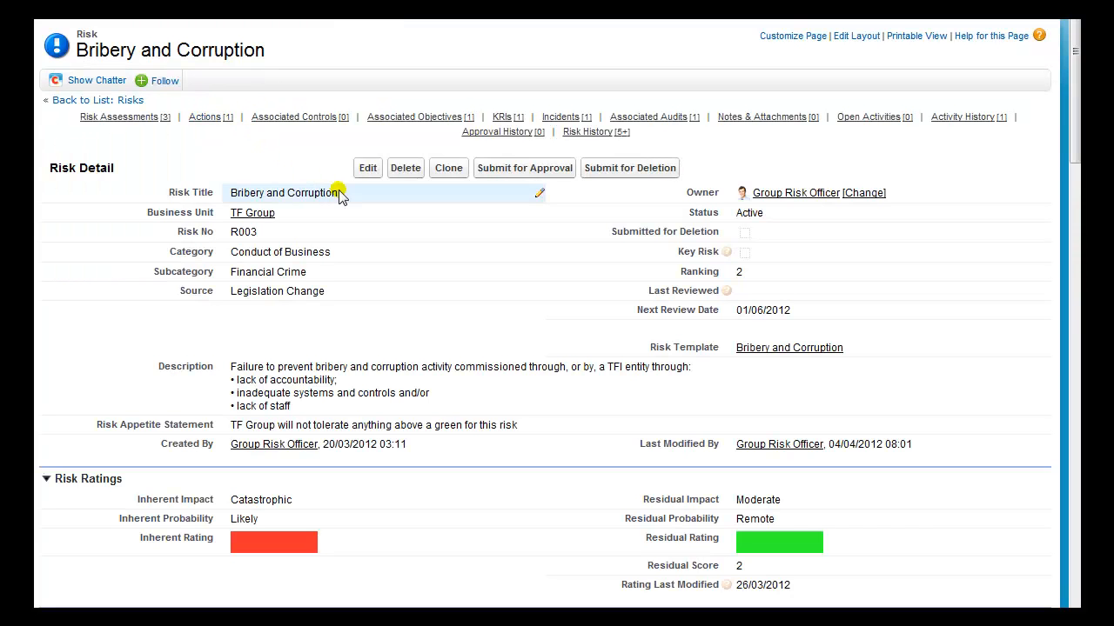
# Change the Next Review Date to 1 May 2012 and save the risk record
pyautogui.doubleClick(754, 310)
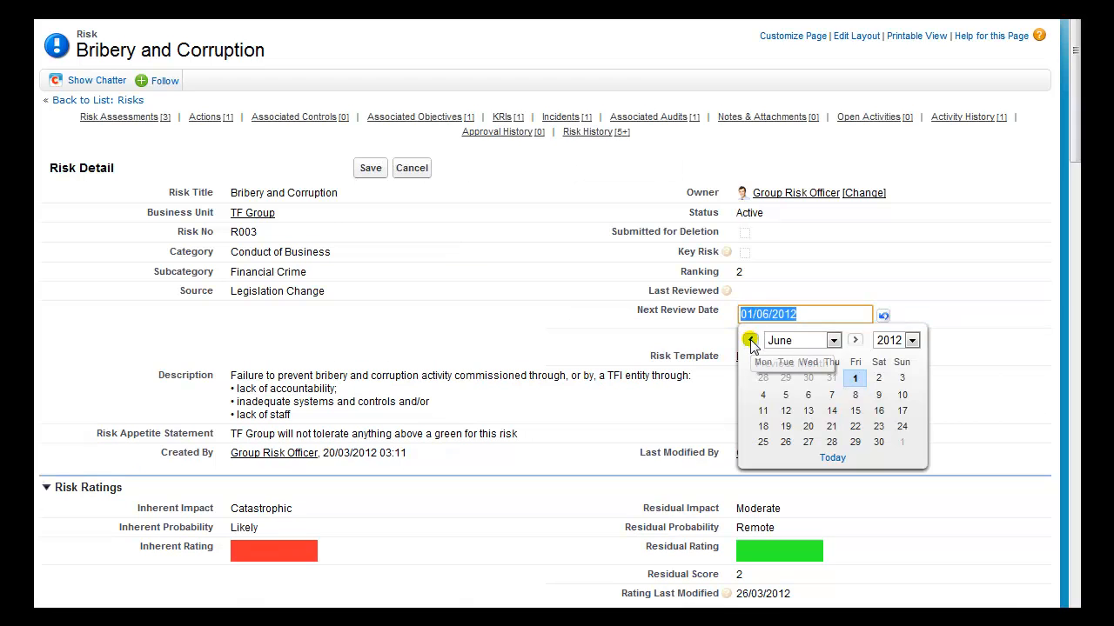
pyautogui.click(750, 340)
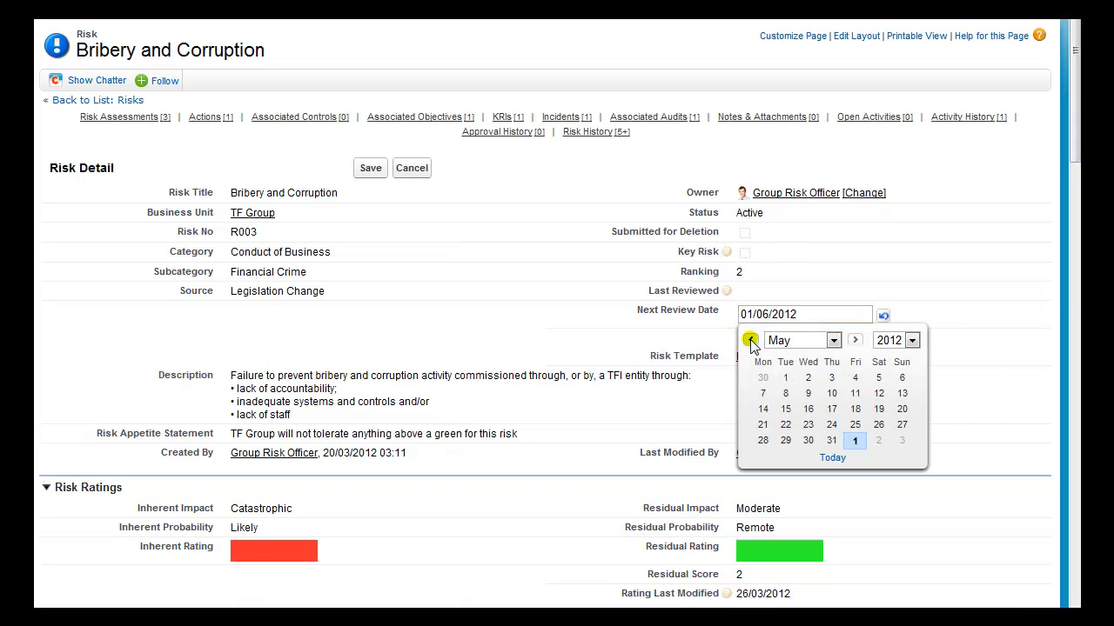
pyautogui.click(785, 379)
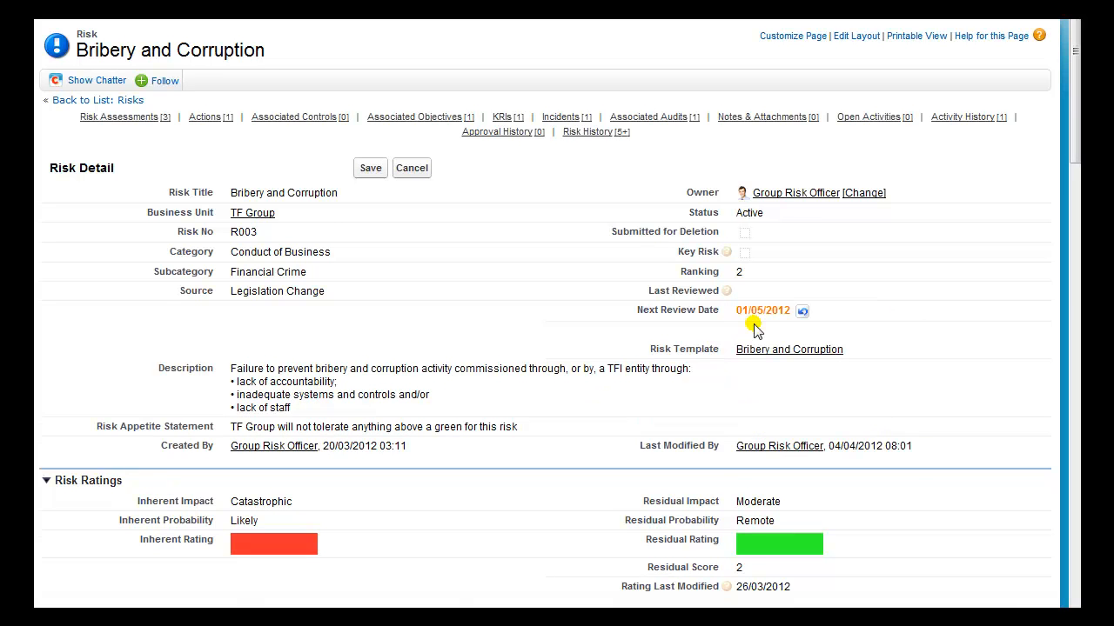
pyautogui.click(368, 169)
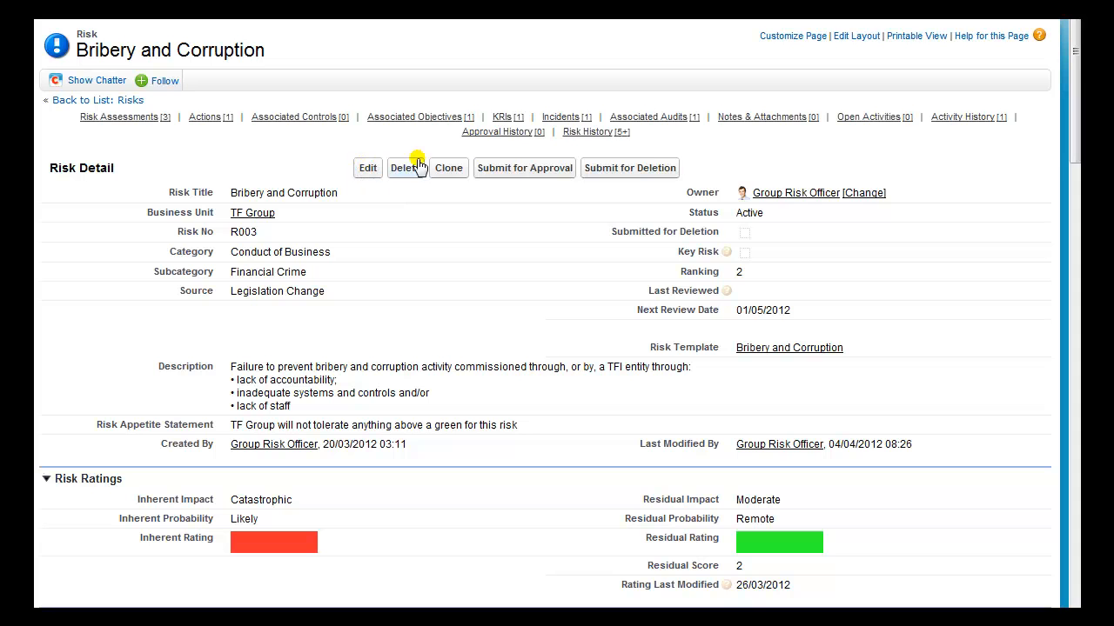
pyautogui.moveTo(581, 137)
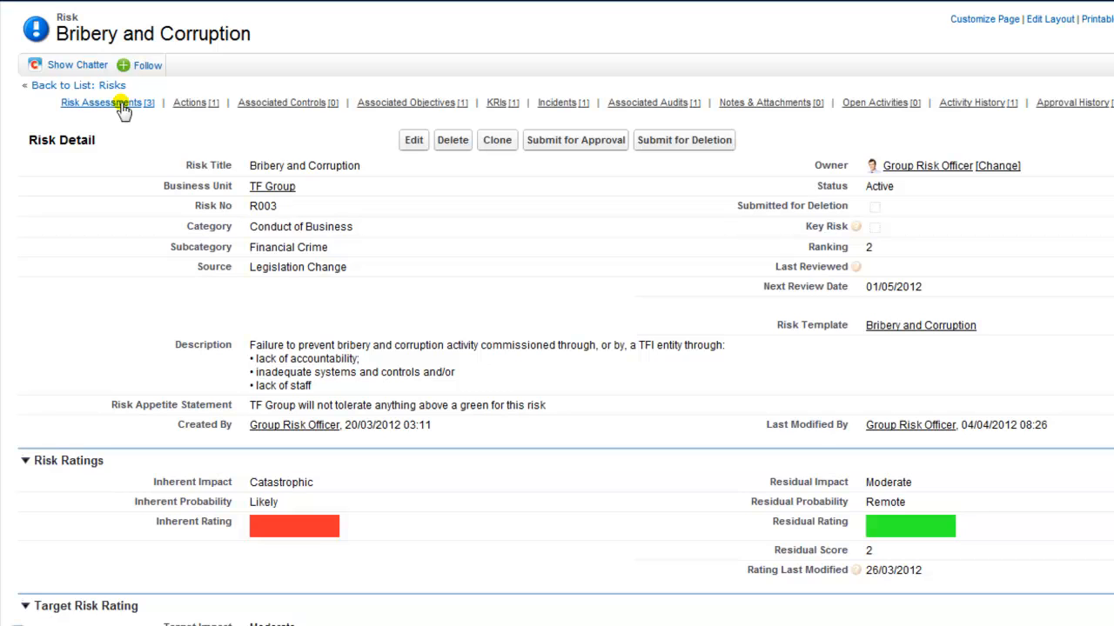
# Open risk assessment RA-0027 and clone it into a new, prefilled risk assessment
pyautogui.moveTo(123, 105)
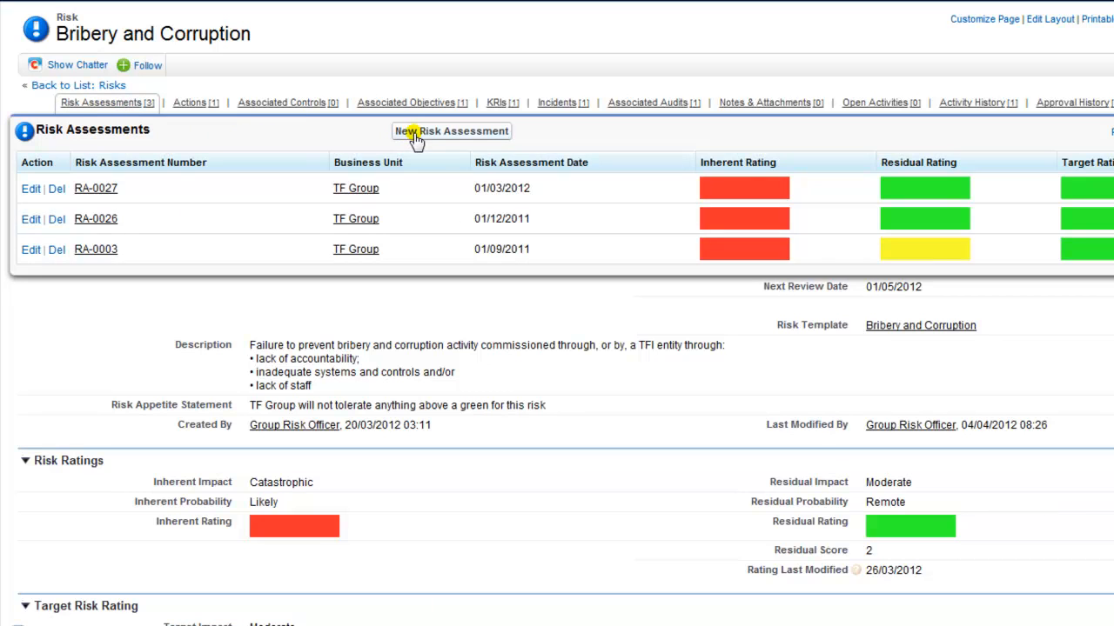
pyautogui.click(96, 189)
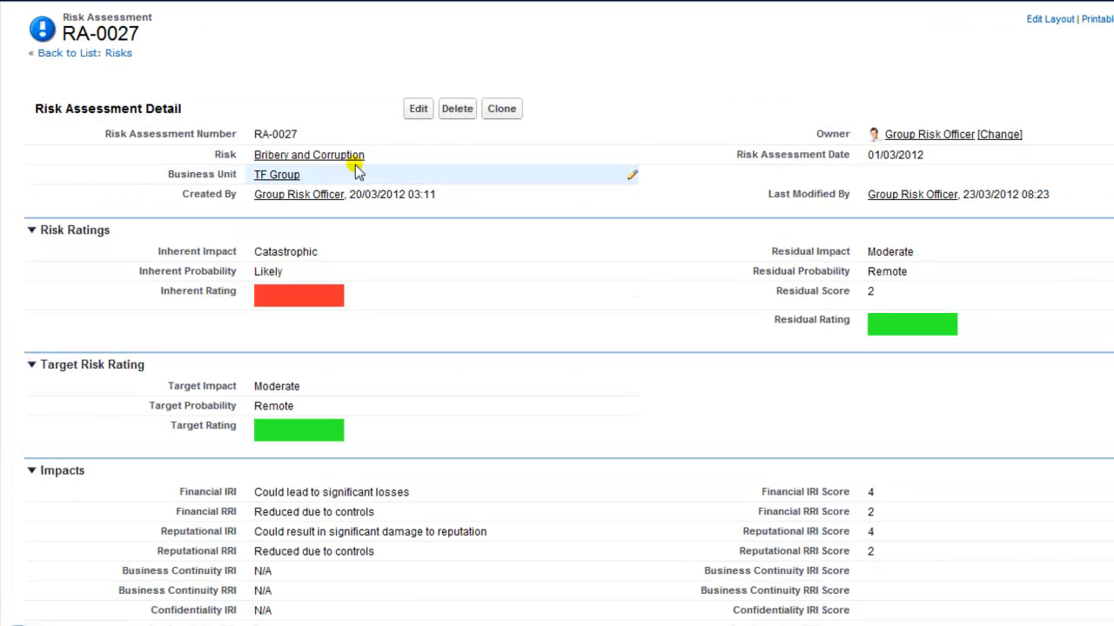
pyautogui.click(502, 109)
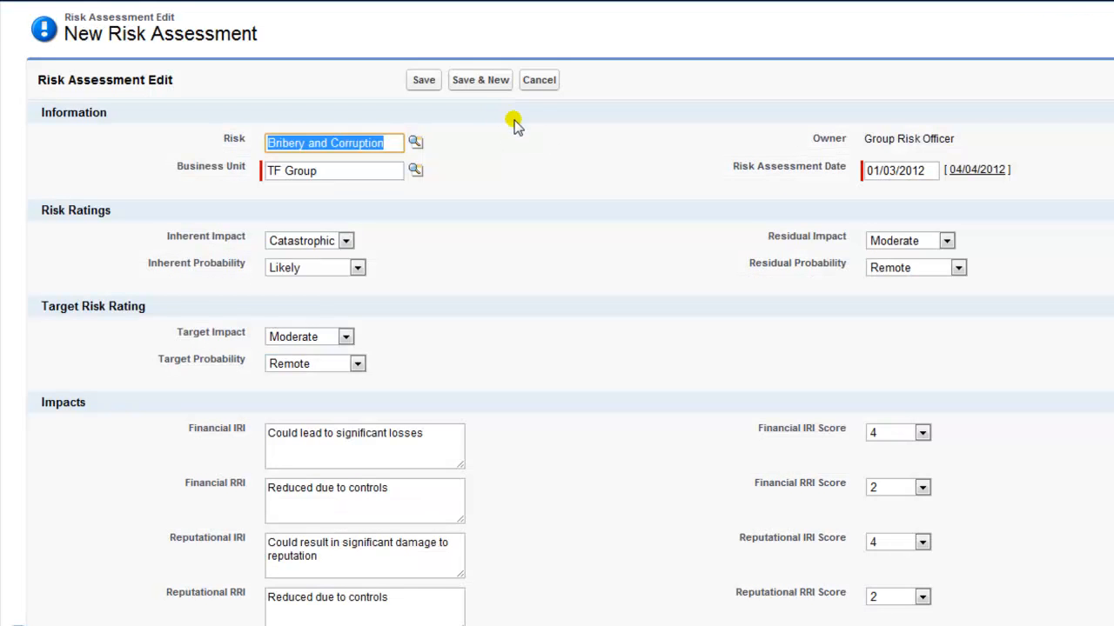
# Date the new assessment 17 March 2012, set Financial RRI Score to 3, and save it
pyautogui.click(892, 171)
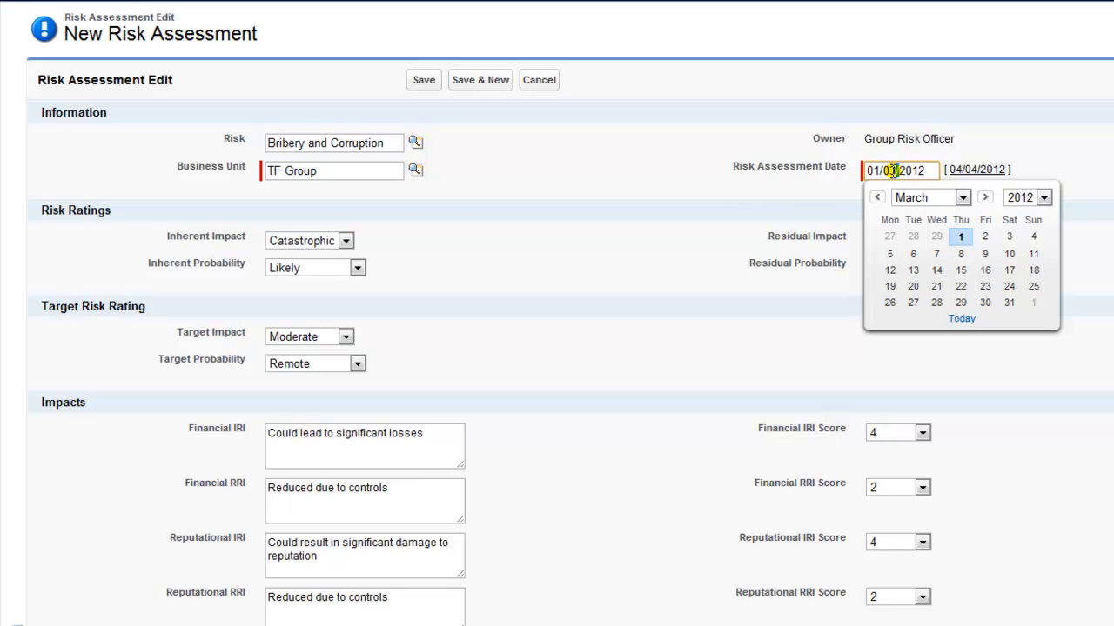
pyautogui.click(1007, 272)
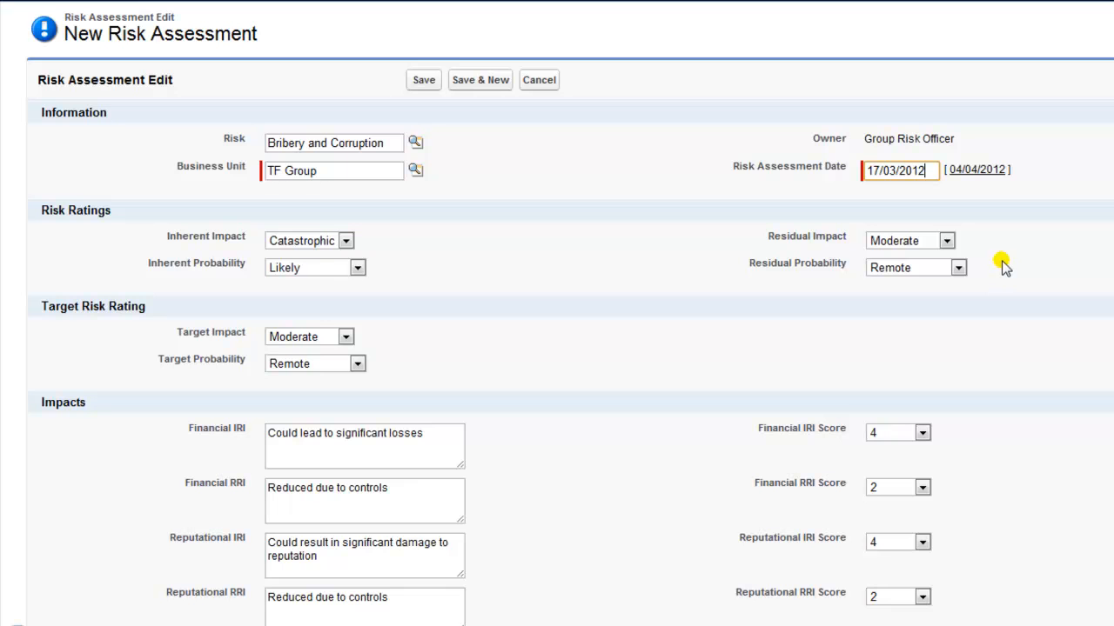
pyautogui.click(922, 489)
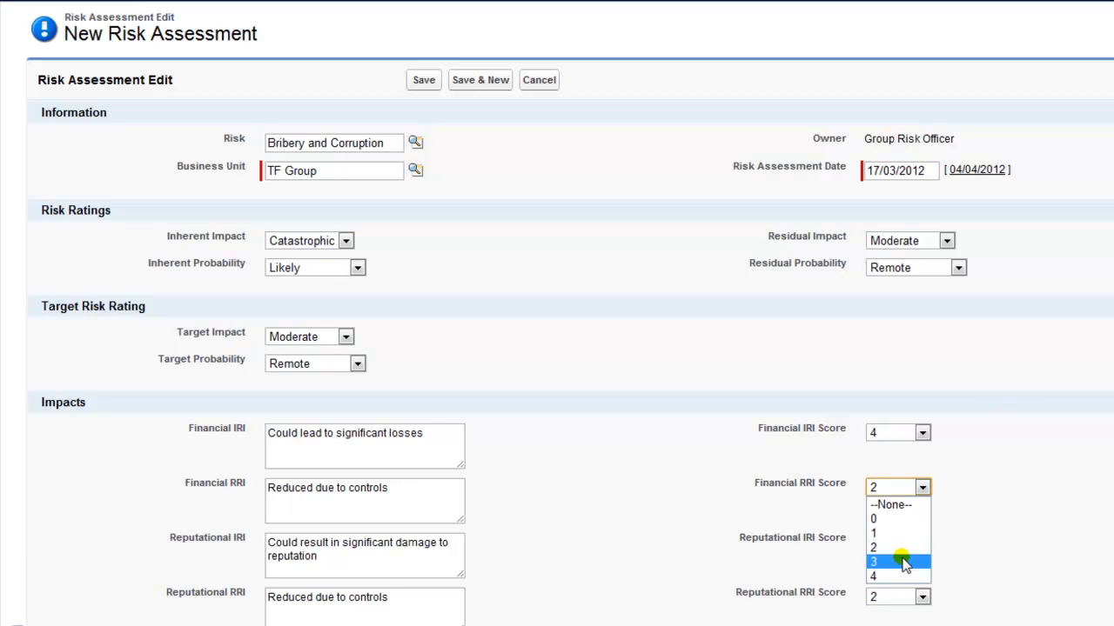
pyautogui.click(902, 563)
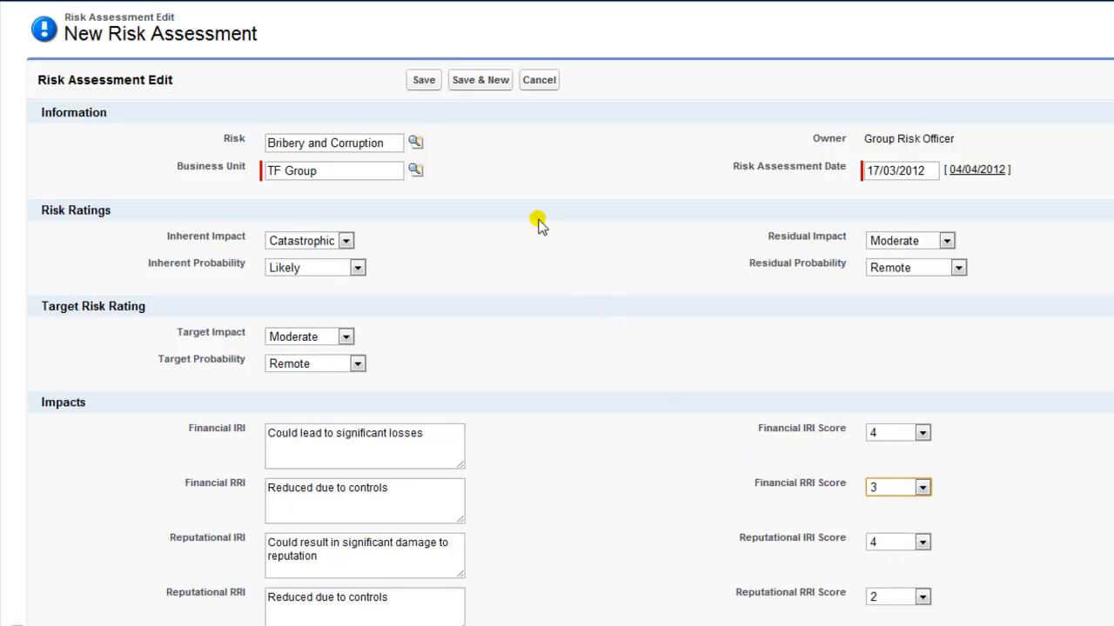
pyautogui.click(420, 82)
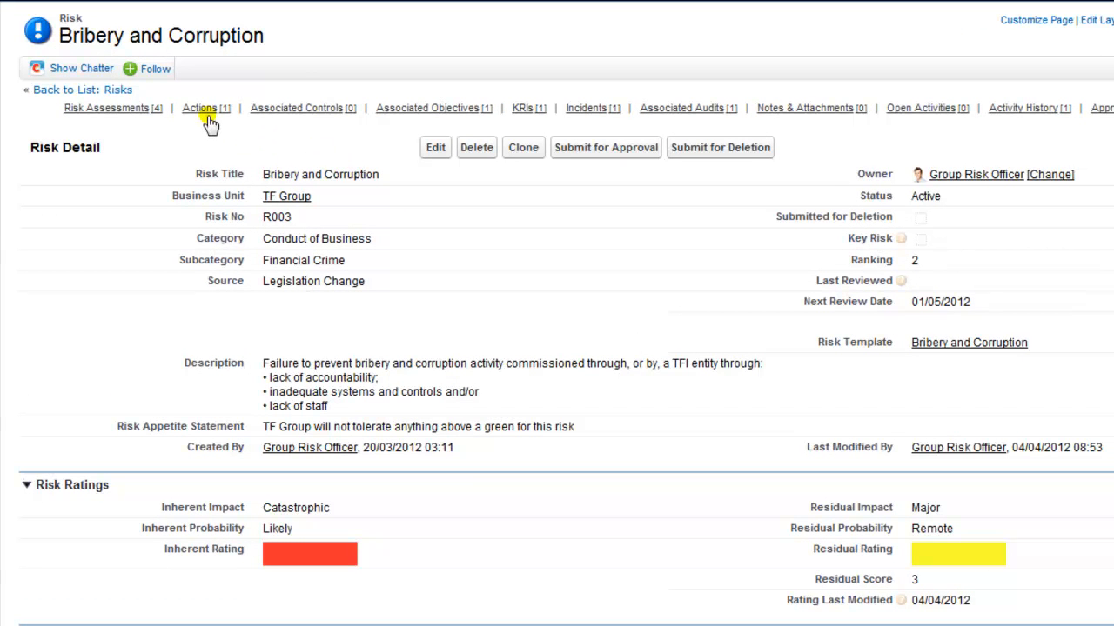
pyautogui.moveTo(201, 114)
pyautogui.moveTo(281, 115)
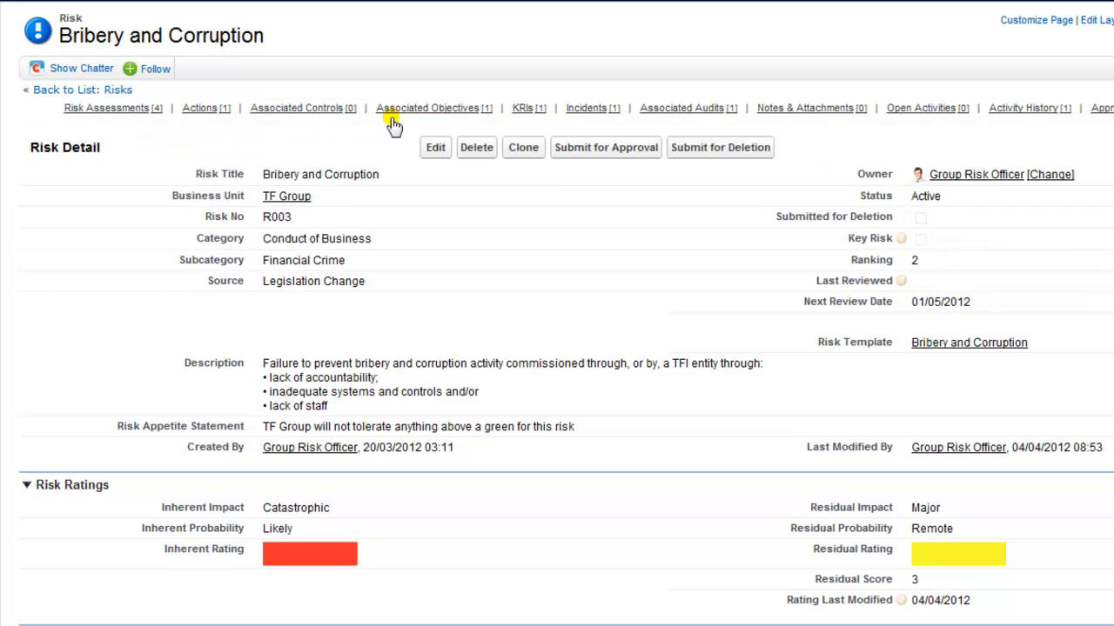
pyautogui.moveTo(405, 114)
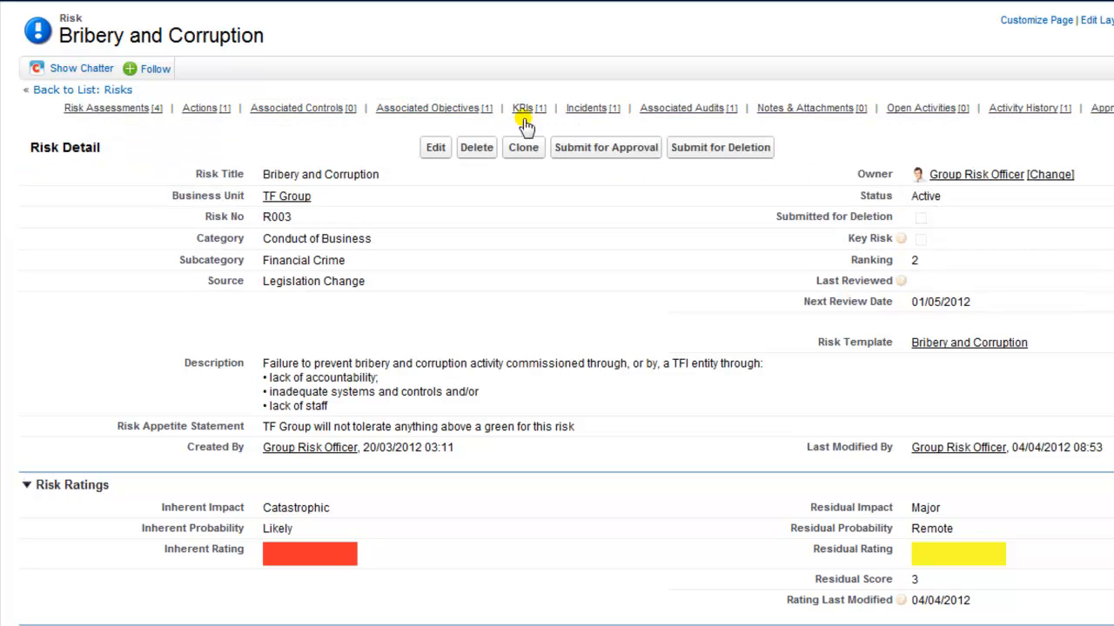
pyautogui.moveTo(527, 114)
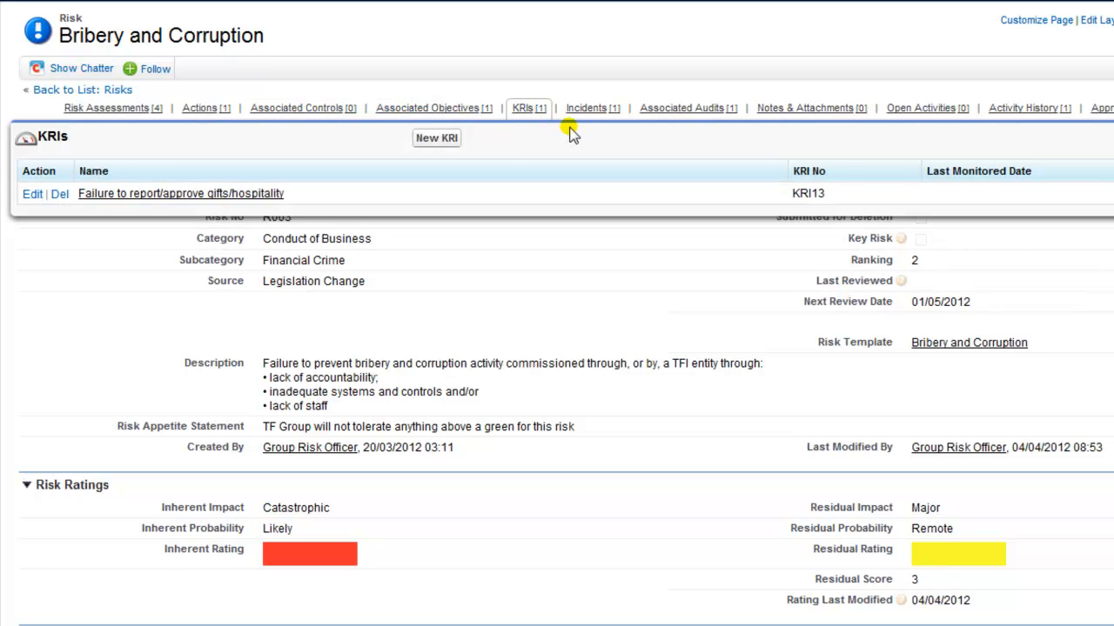
pyautogui.moveTo(589, 114)
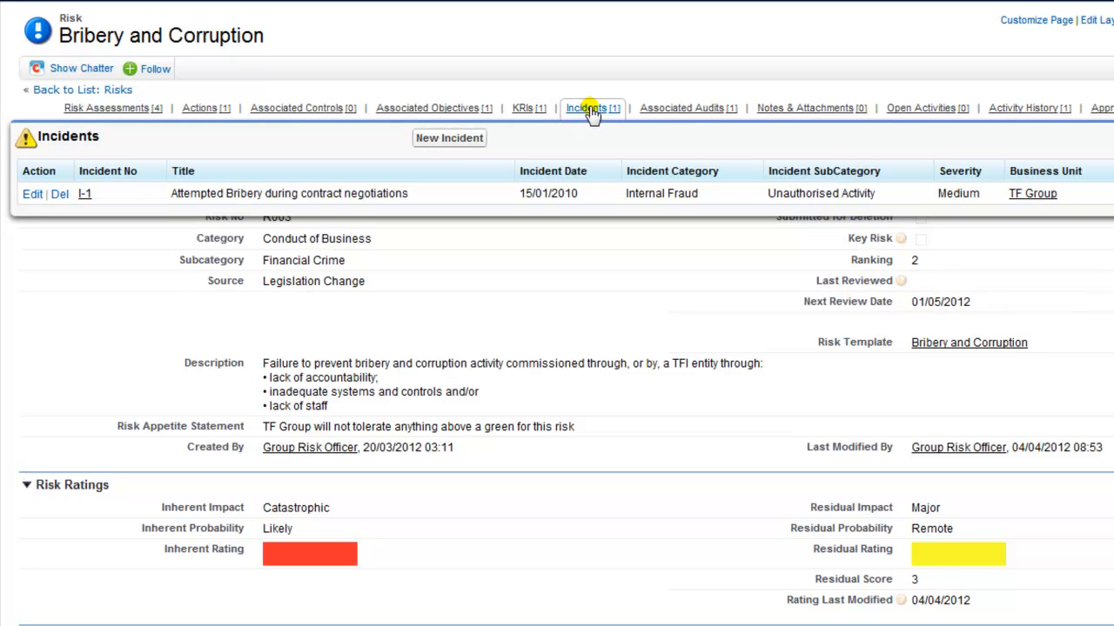
pyautogui.moveTo(688, 114)
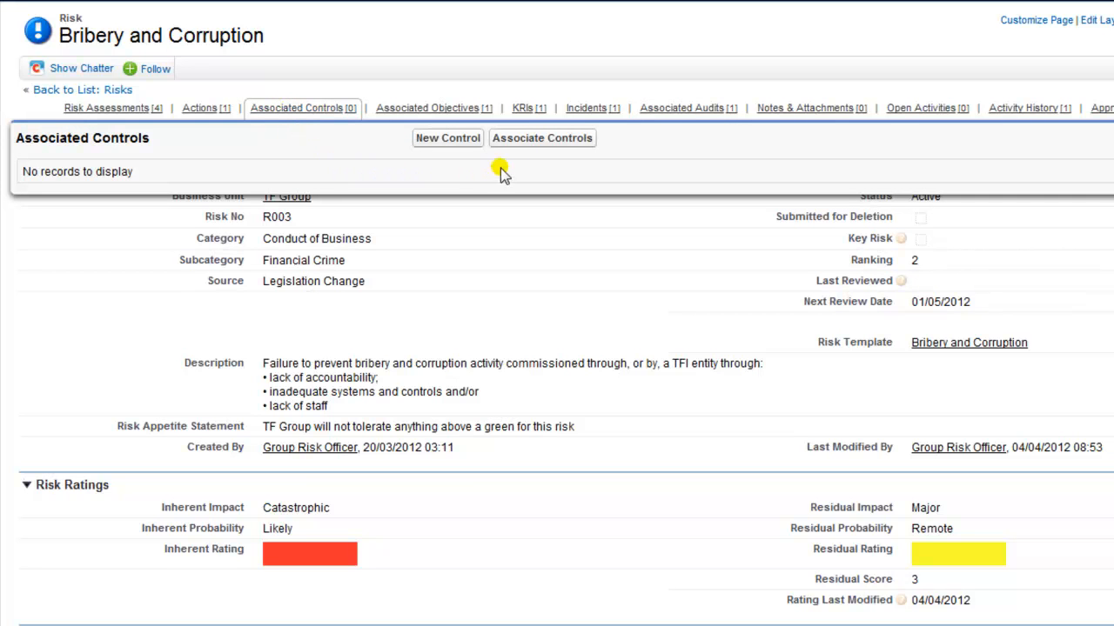
# Filter controls by 'bribery', add Anti bribery policies and procedures and Risk assessment of bribery risk, then save
pyautogui.click(524, 141)
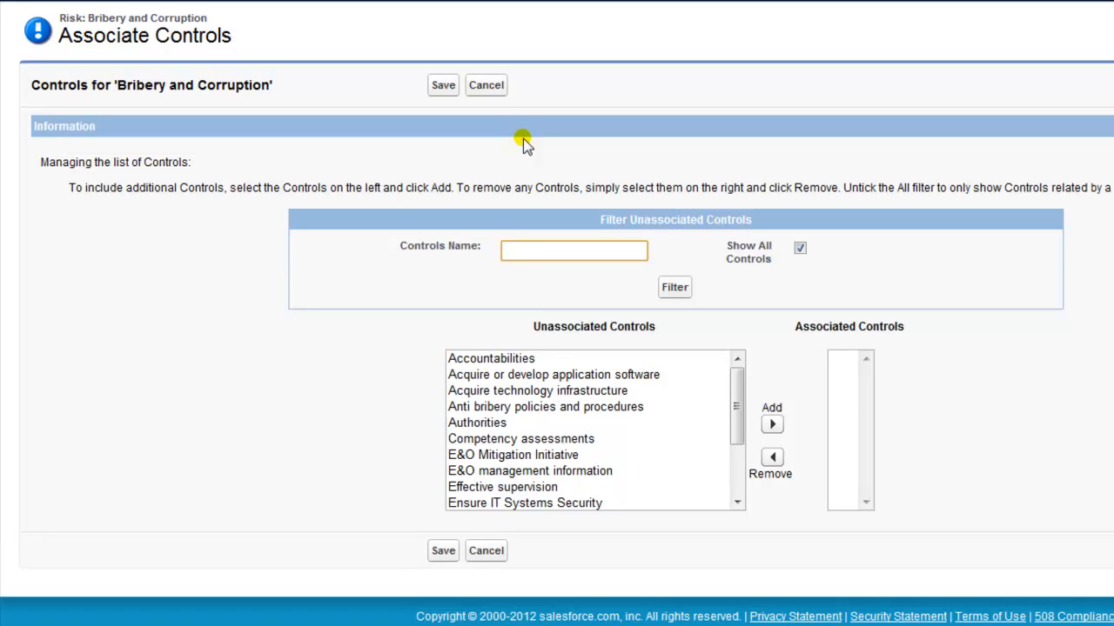
pyautogui.write('bribery')
pyautogui.click(672, 289)
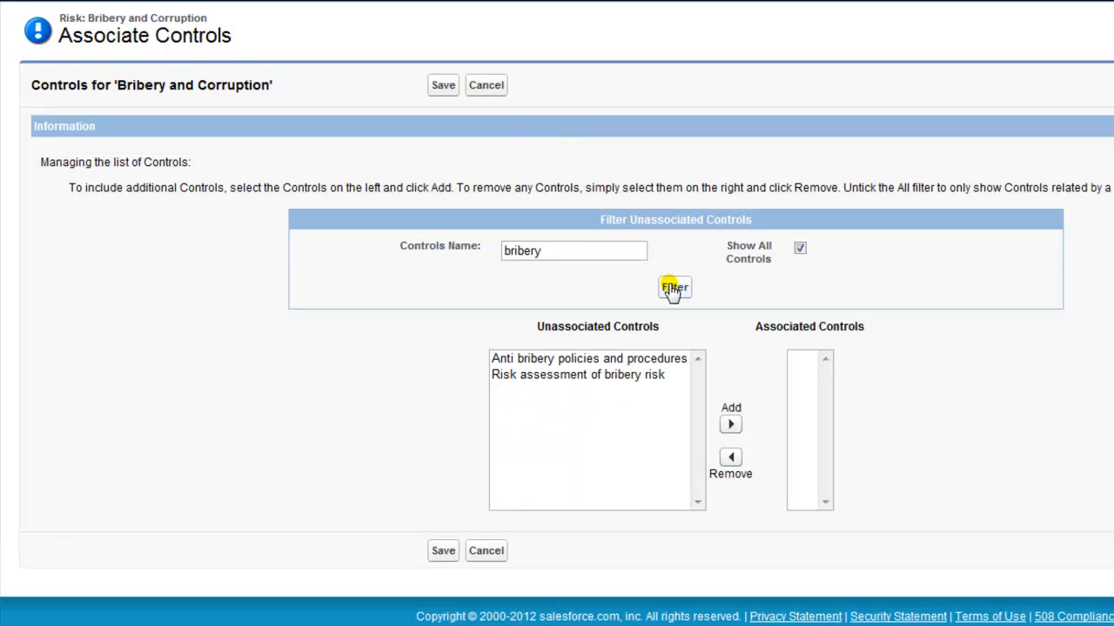
pyautogui.click(642, 361)
pyautogui.click(730, 423)
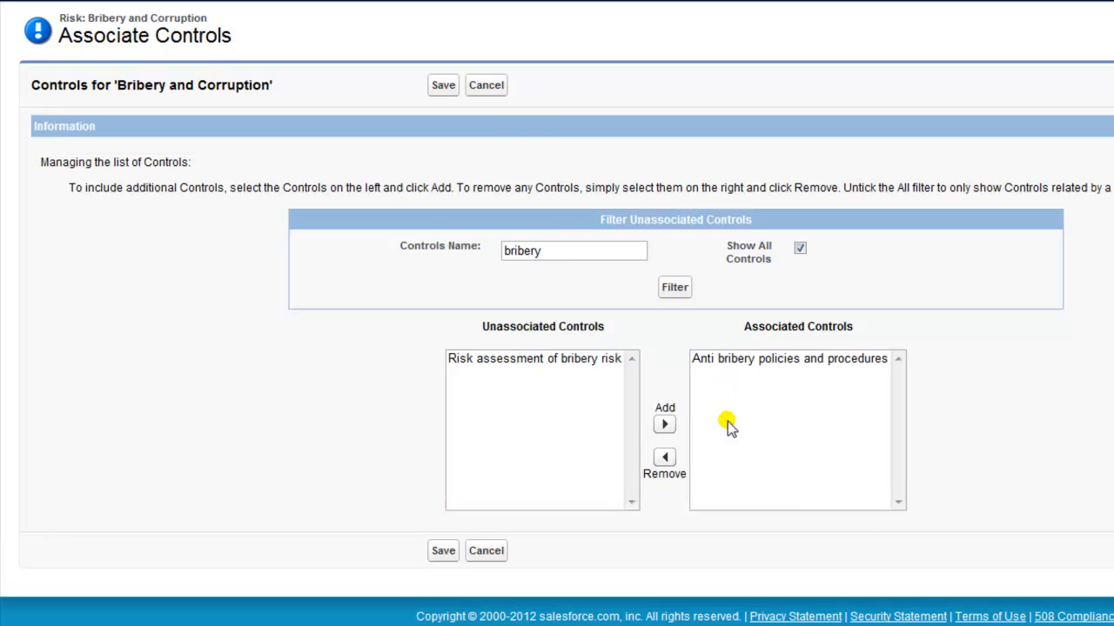
pyautogui.click(574, 360)
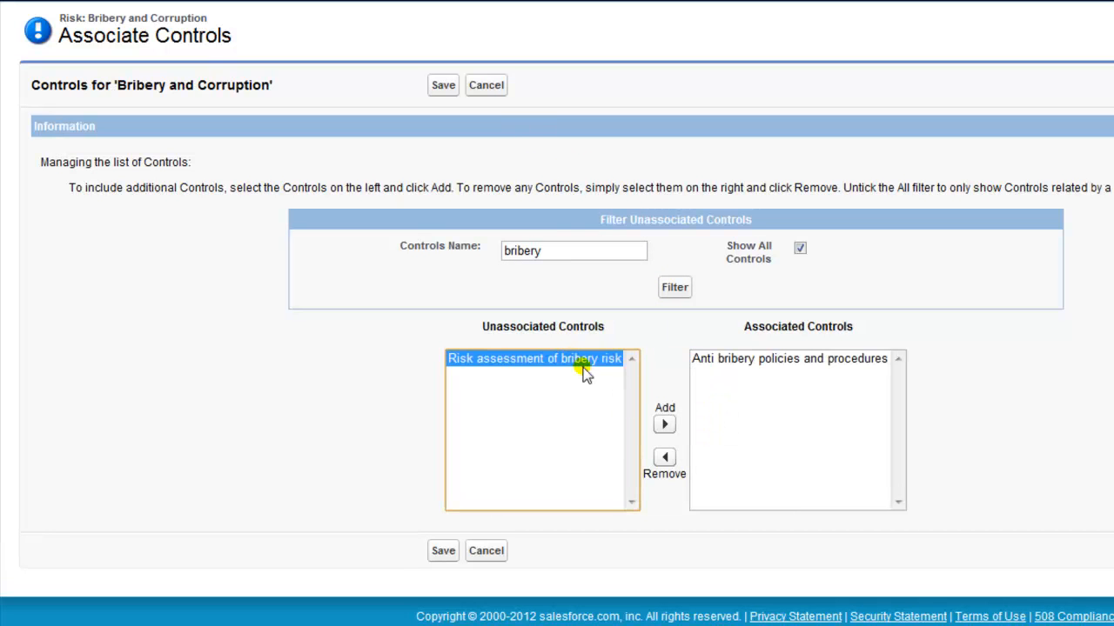
pyautogui.click(664, 425)
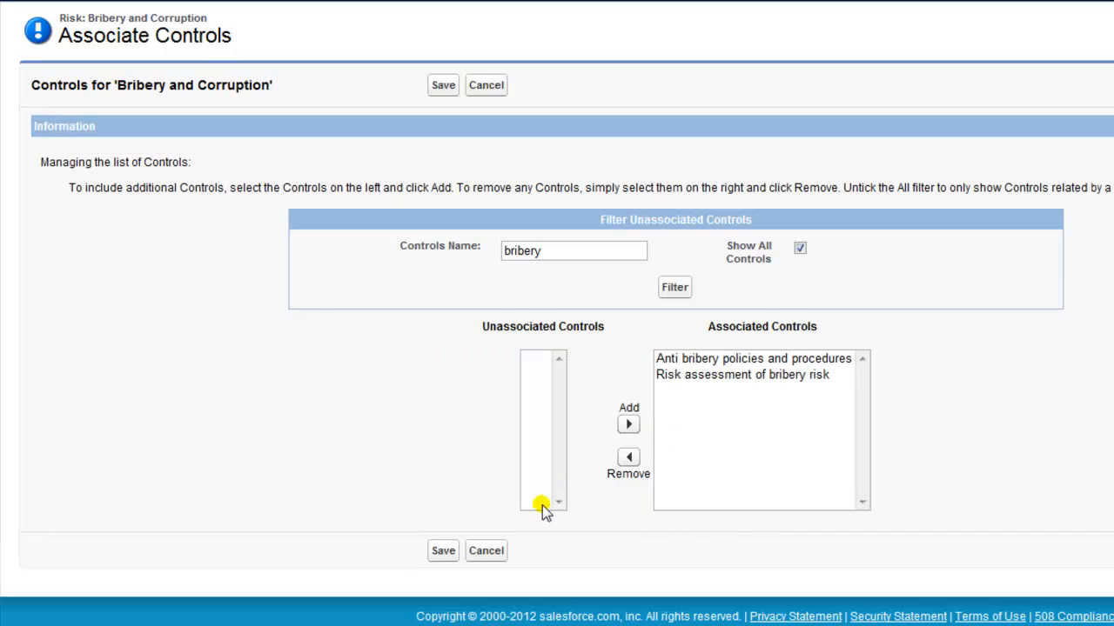
pyautogui.click(443, 551)
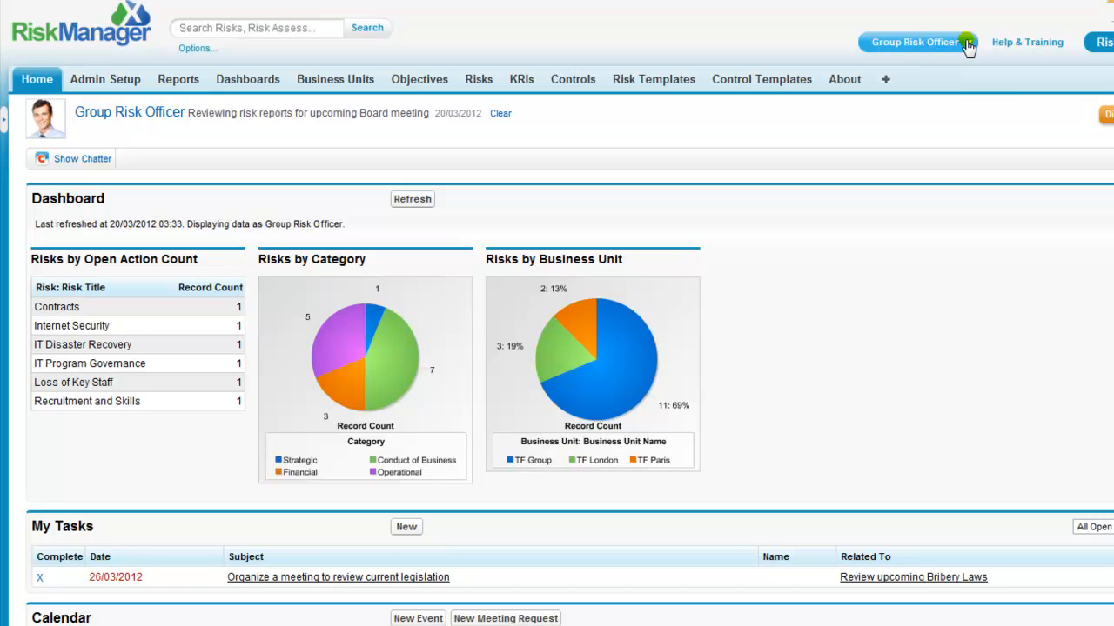
# Log out and, as the London Risk Officer, list that officer's own risks
pyautogui.click(968, 43)
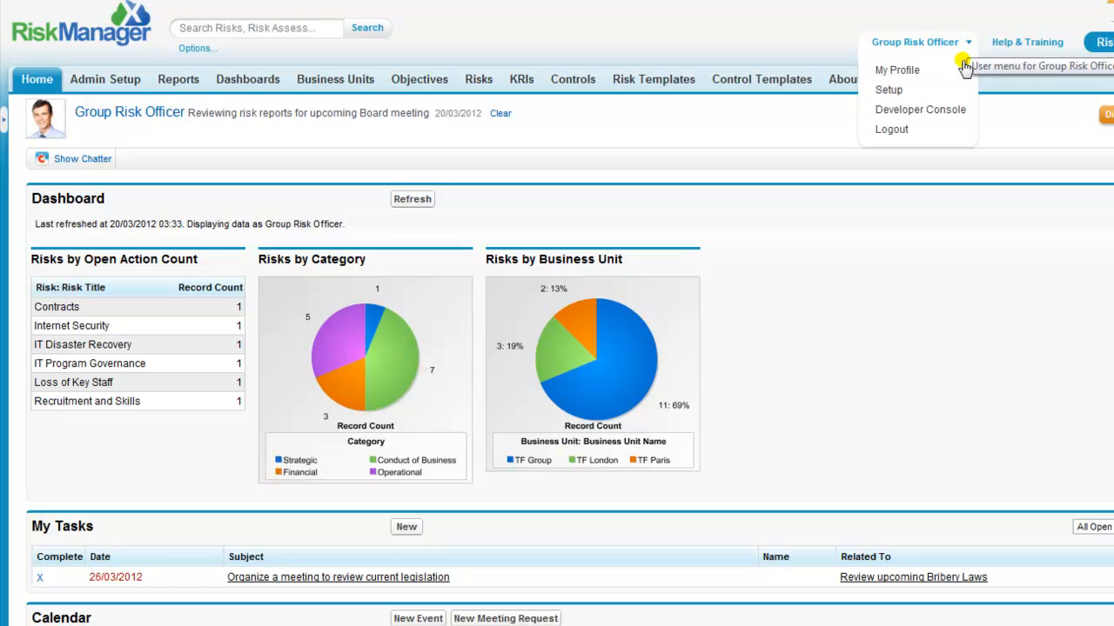
pyautogui.click(893, 129)
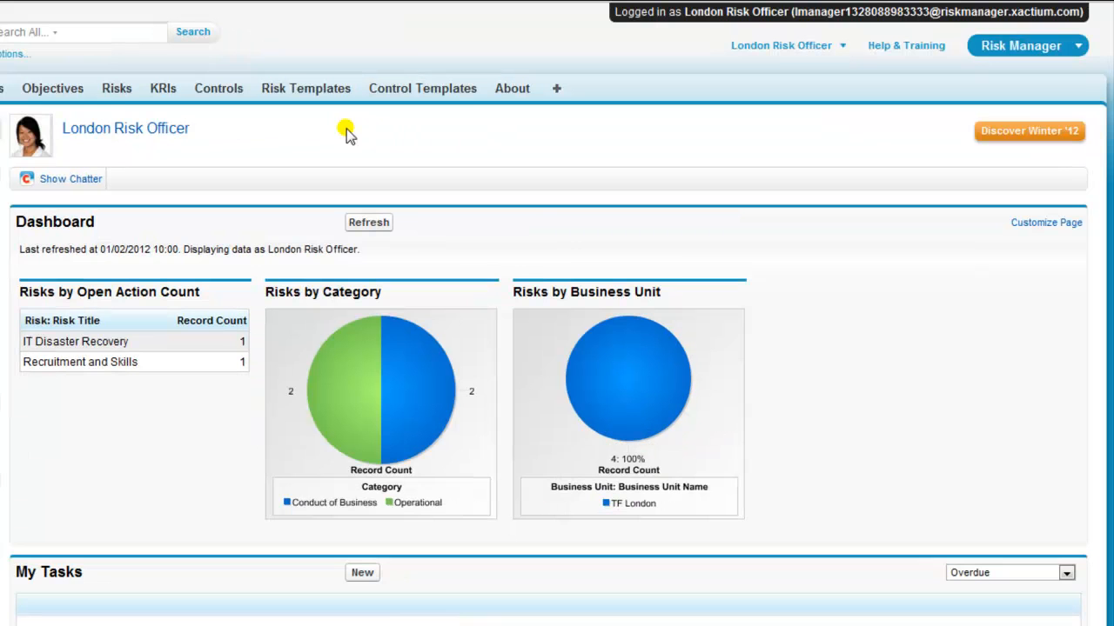
pyautogui.click(116, 90)
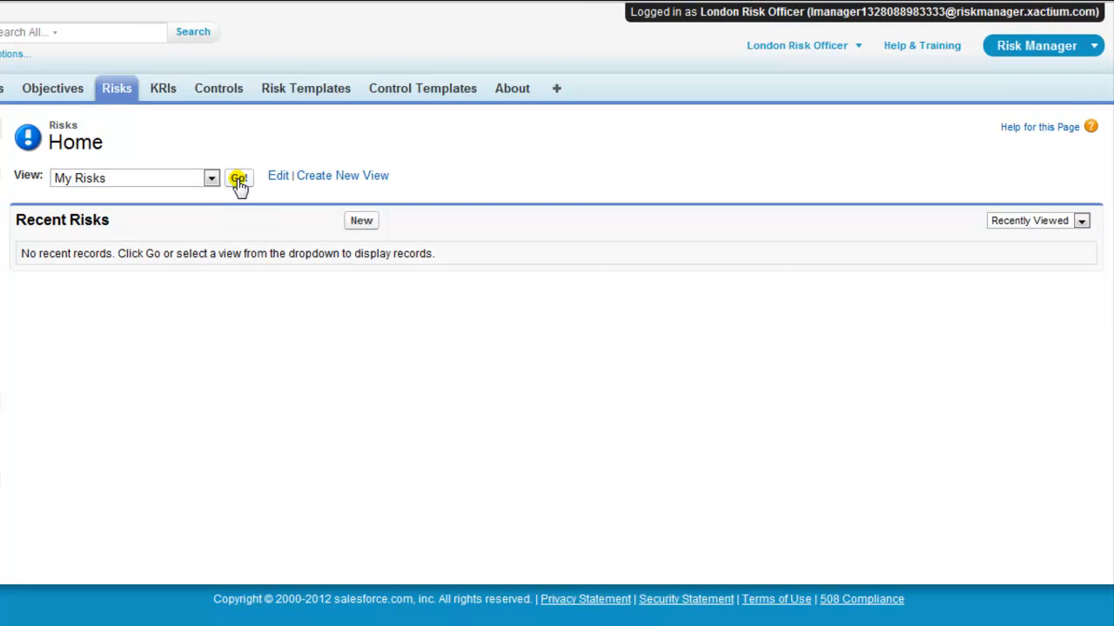
pyautogui.click(238, 179)
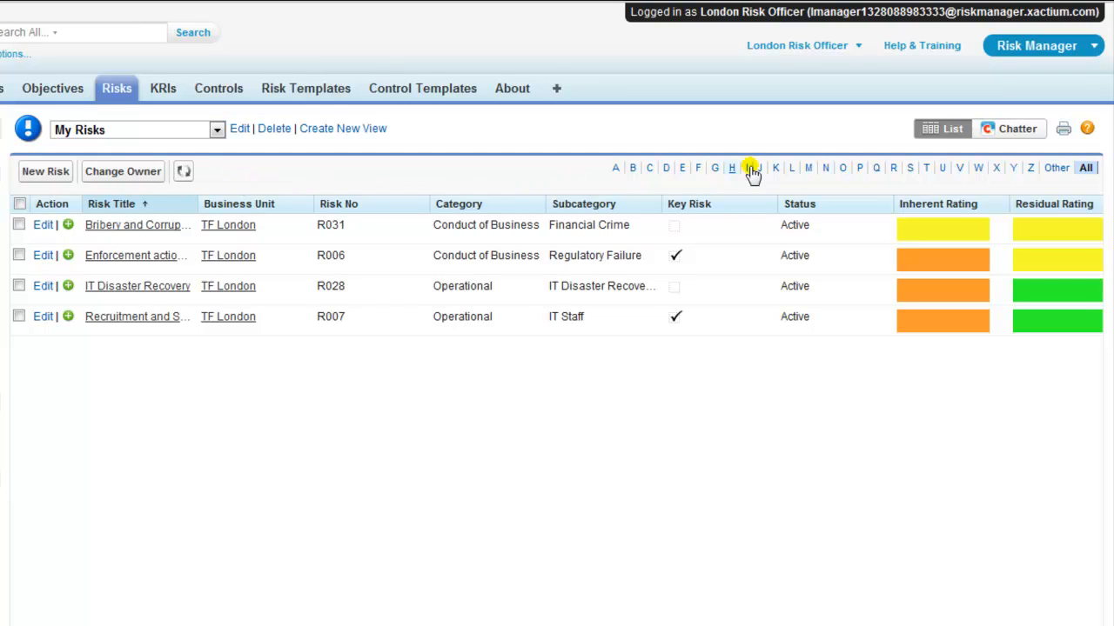
# Switch back to the Group Risk Officer account and open the Risks home page
pyautogui.click(829, 50)
pyautogui.click(786, 140)
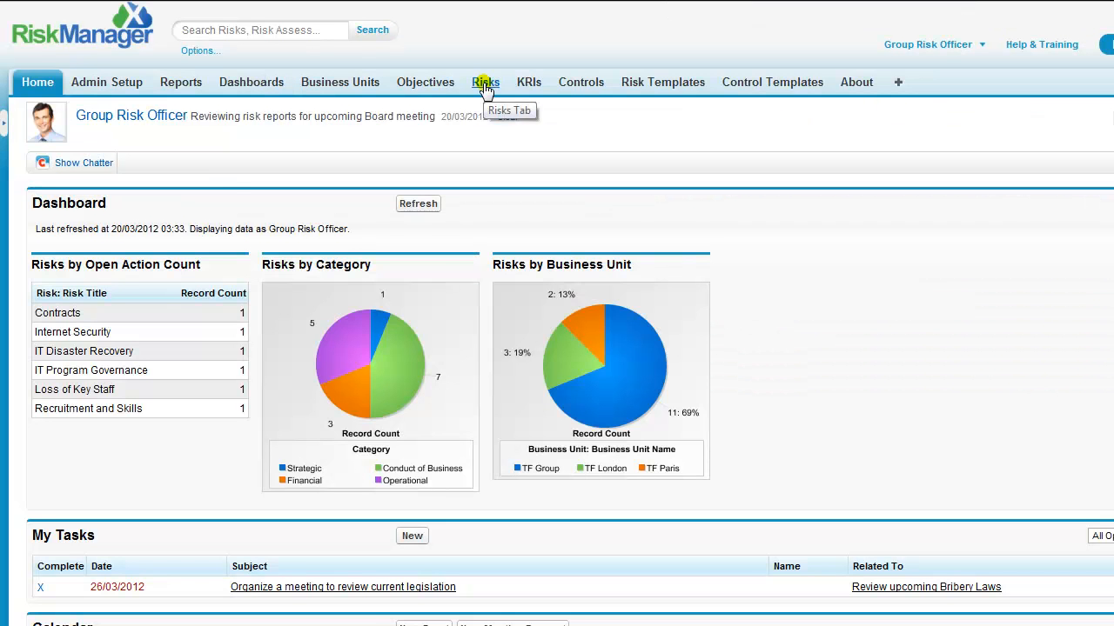
pyautogui.click(485, 84)
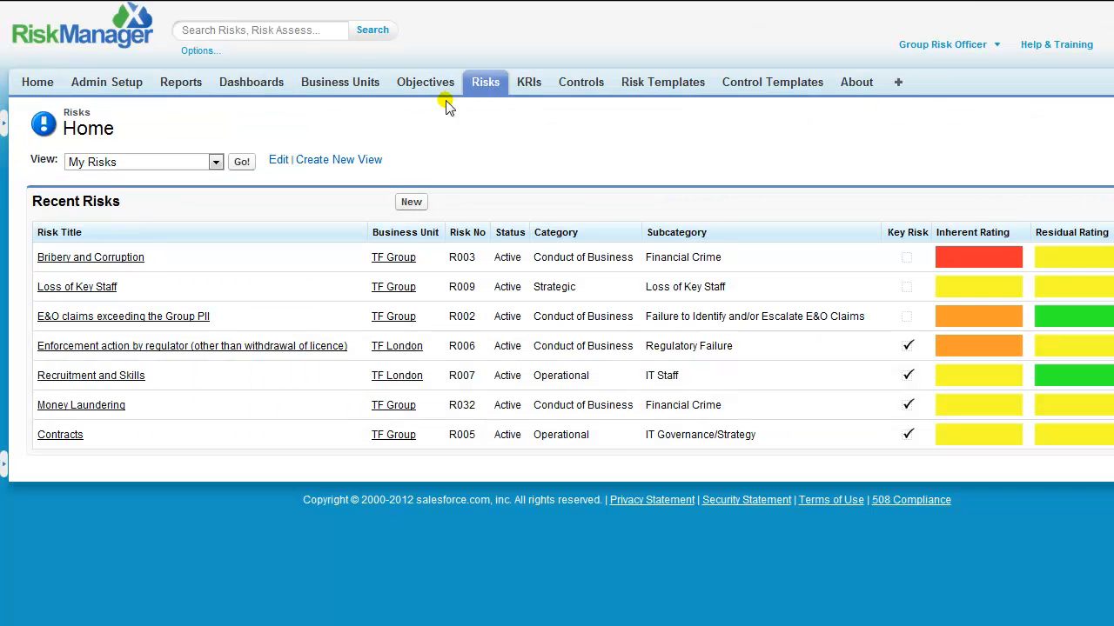
# List the eleven TF Group risks under My Risks, then return Home with the report sidebar shown
pyautogui.click(246, 168)
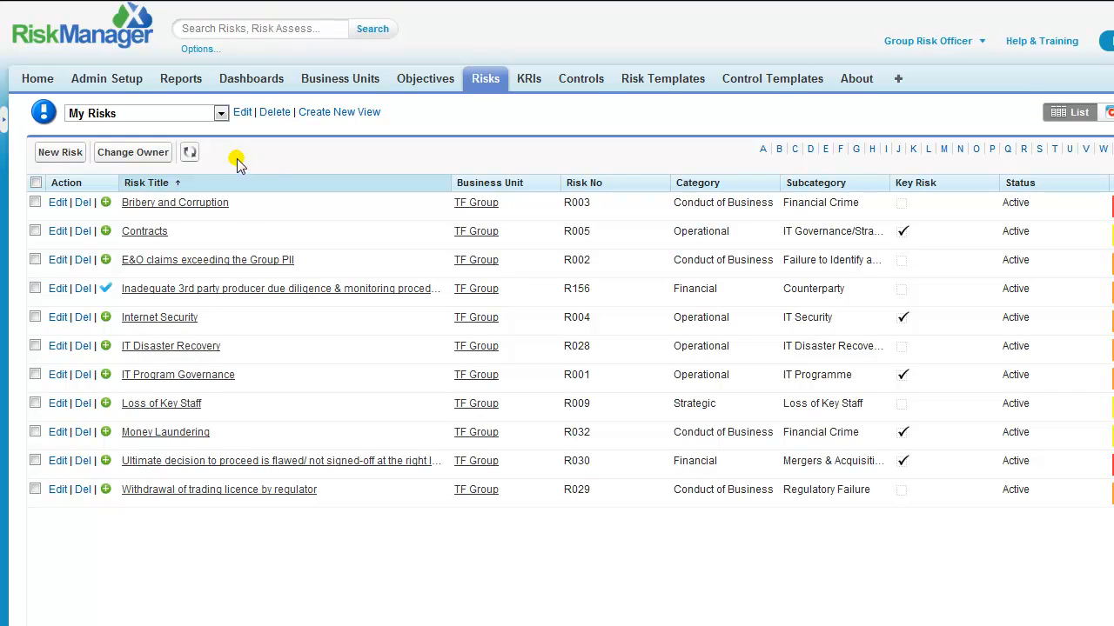
pyautogui.click(39, 85)
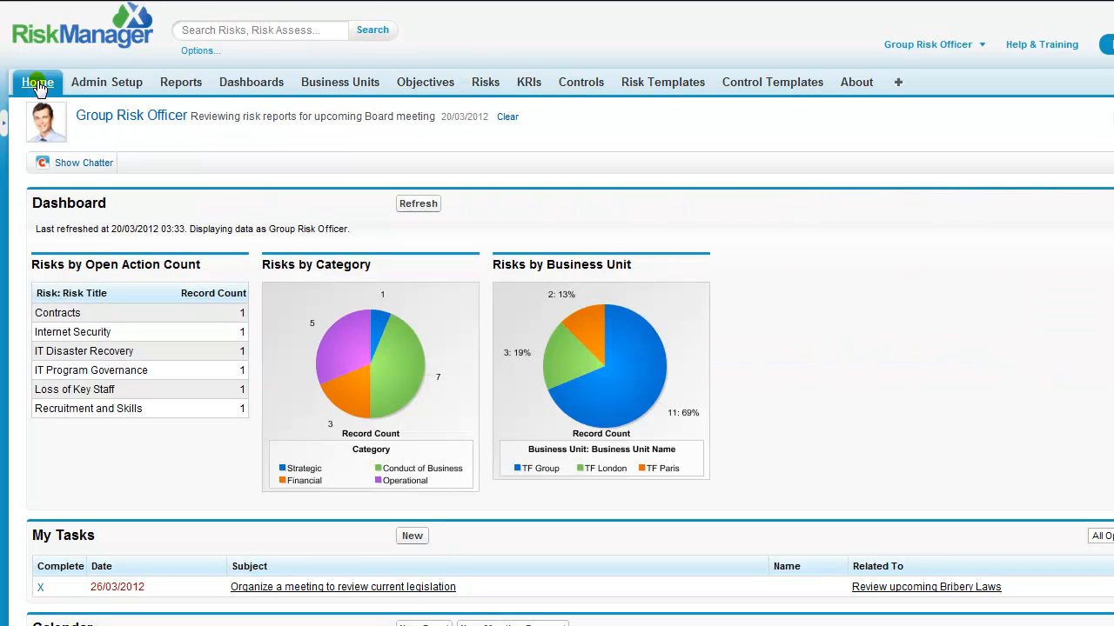
pyautogui.click(4, 124)
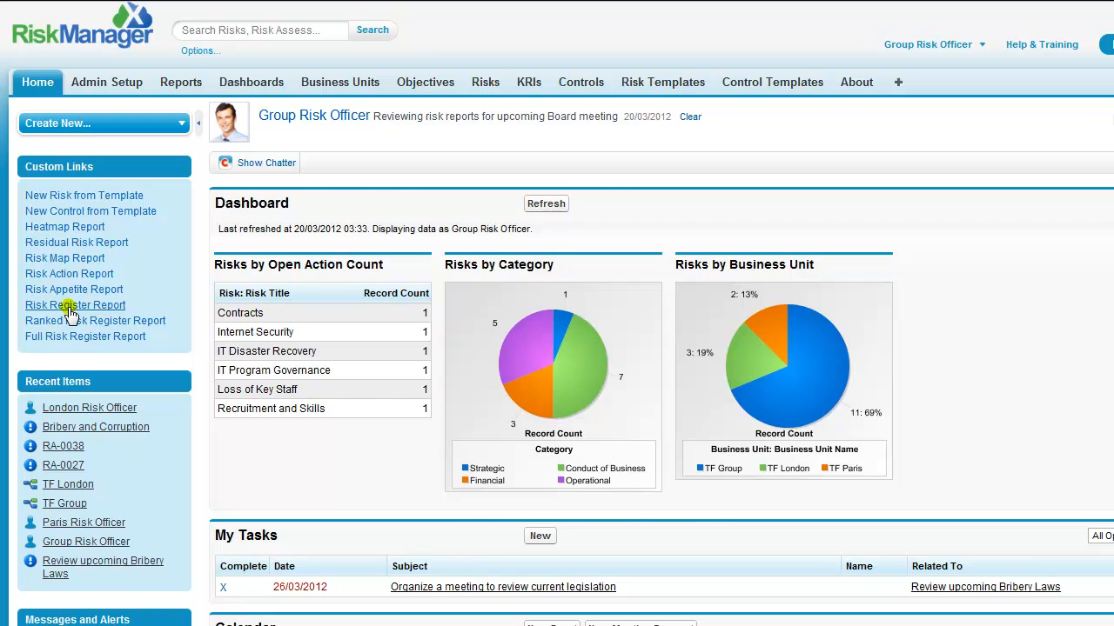
pyautogui.click(70, 312)
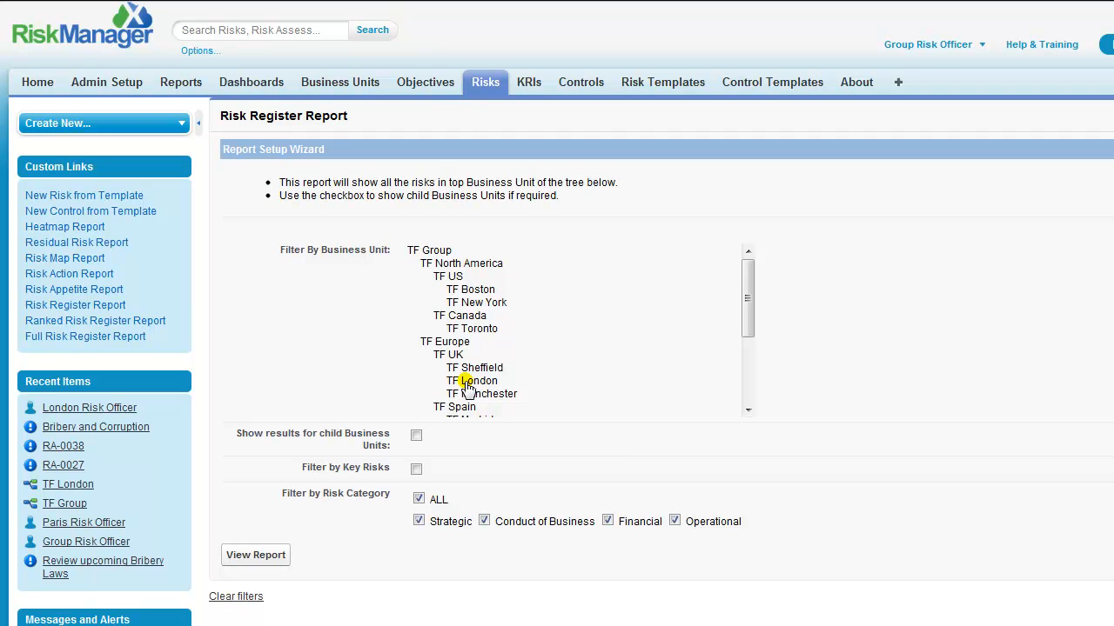
pyautogui.click(470, 381)
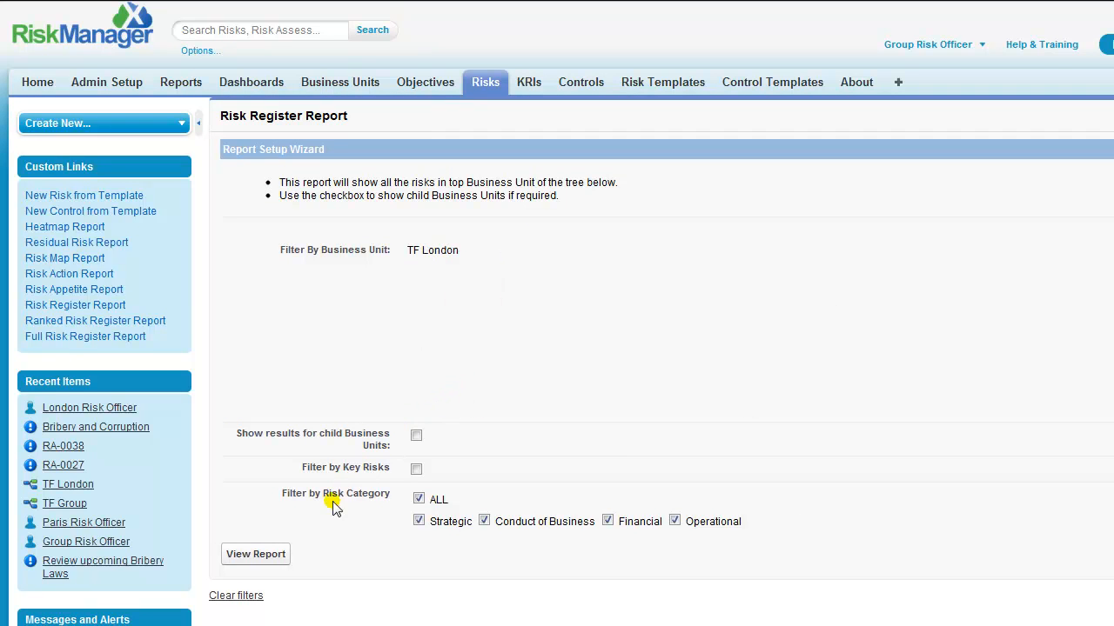
pyautogui.click(256, 555)
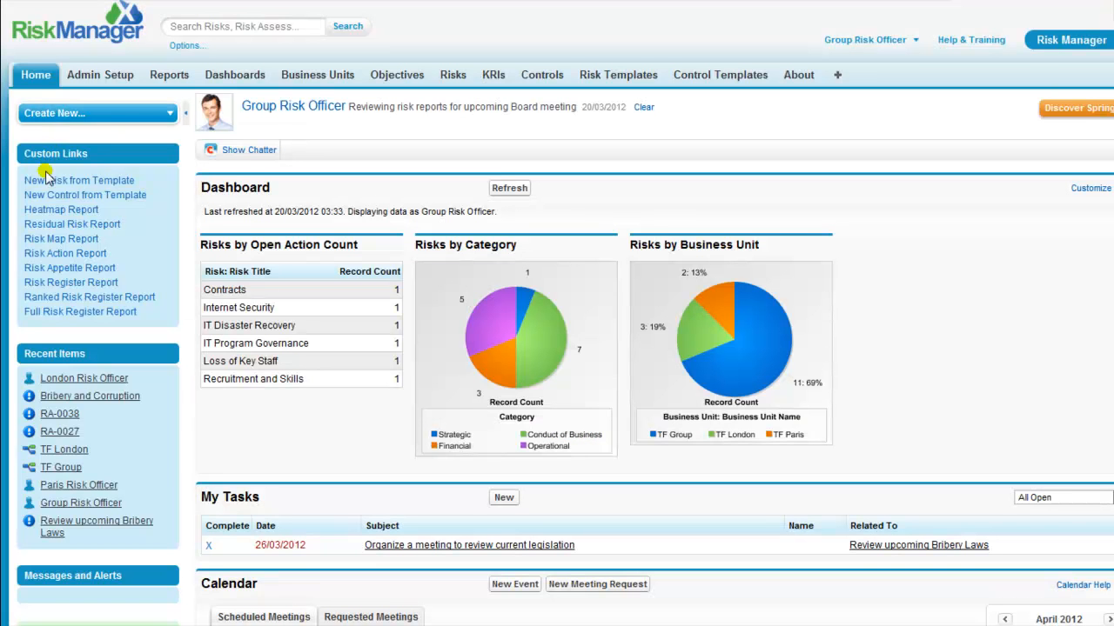
# Display the TF Group Risk Map Report with 'Show results for child Business Units' ticked
pyautogui.click(39, 242)
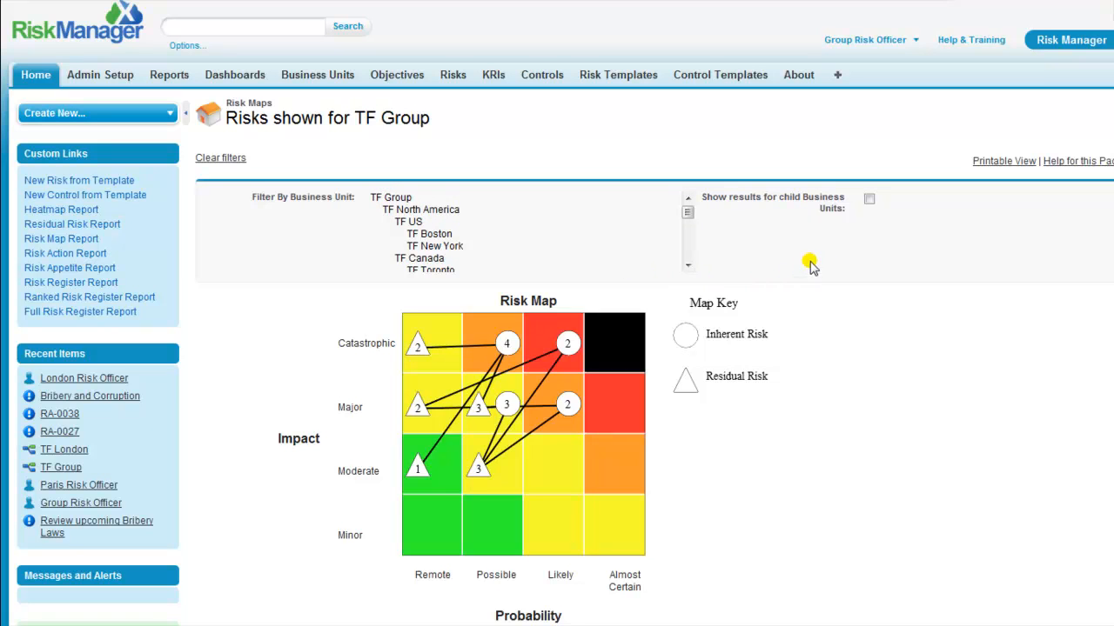
pyautogui.click(868, 200)
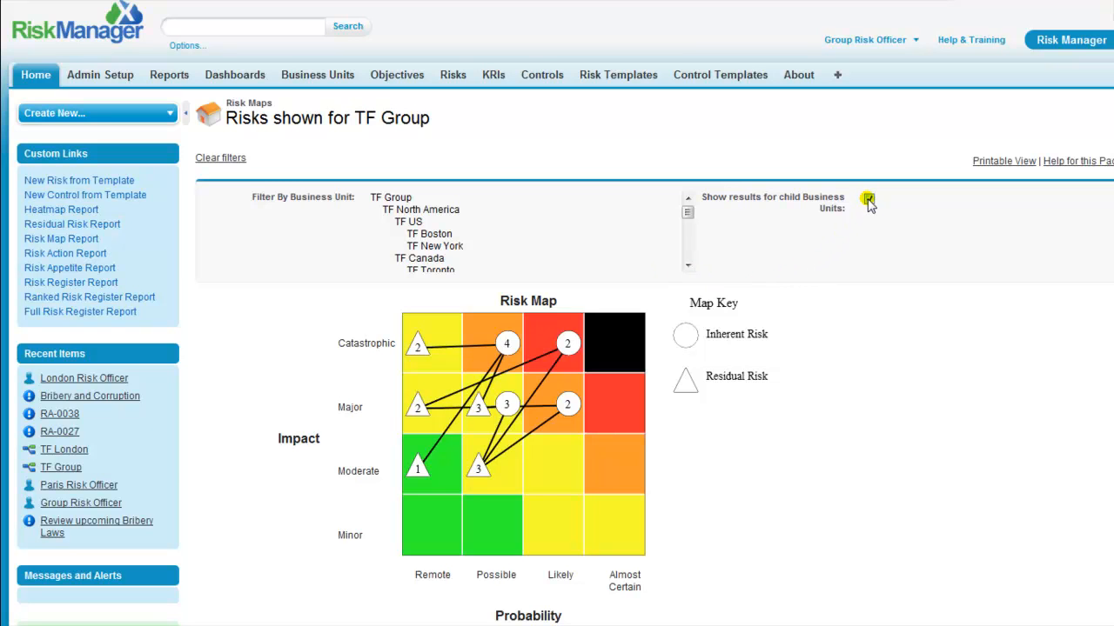